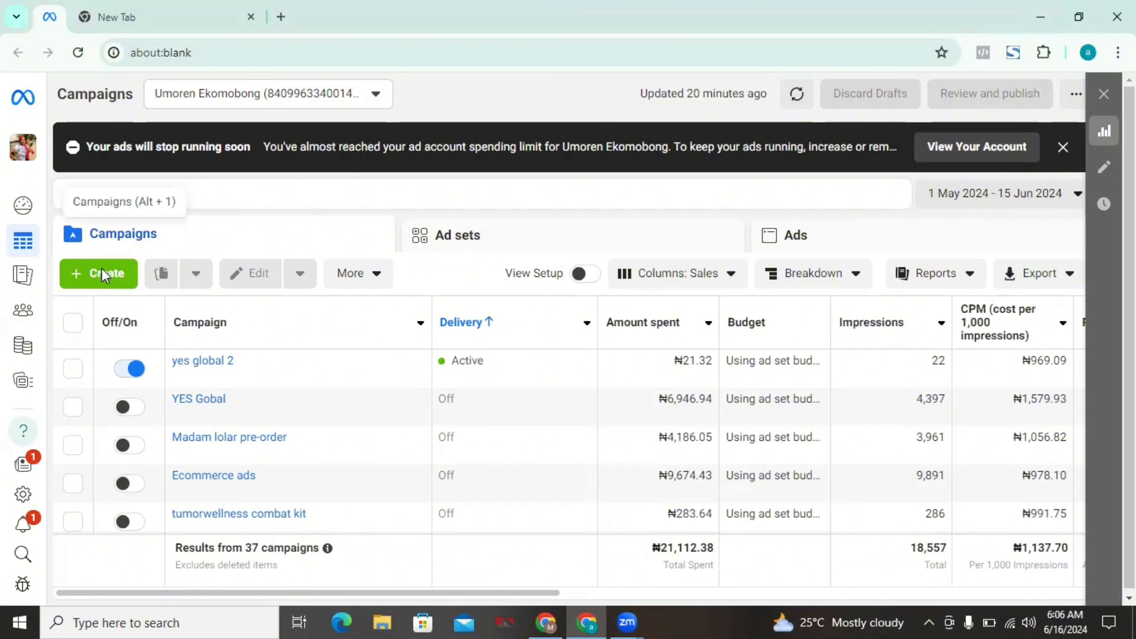
- Create a new campaign with the Sales objective, using the Manual sales campaign setup
left_click(102, 271)
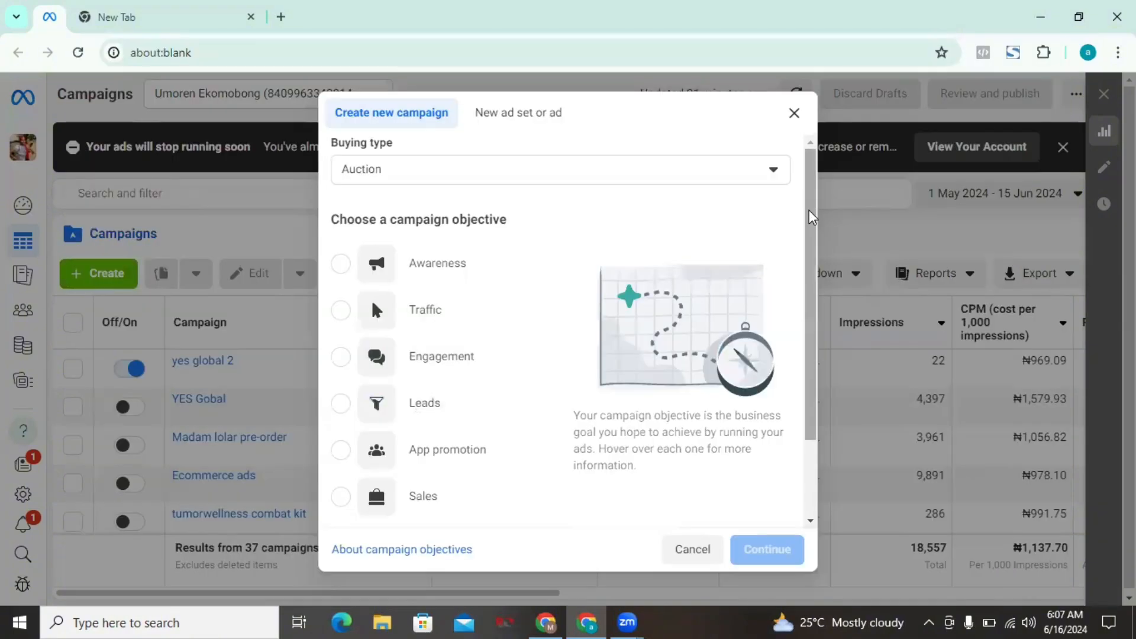
left_click_drag(809, 212, 805, 450)
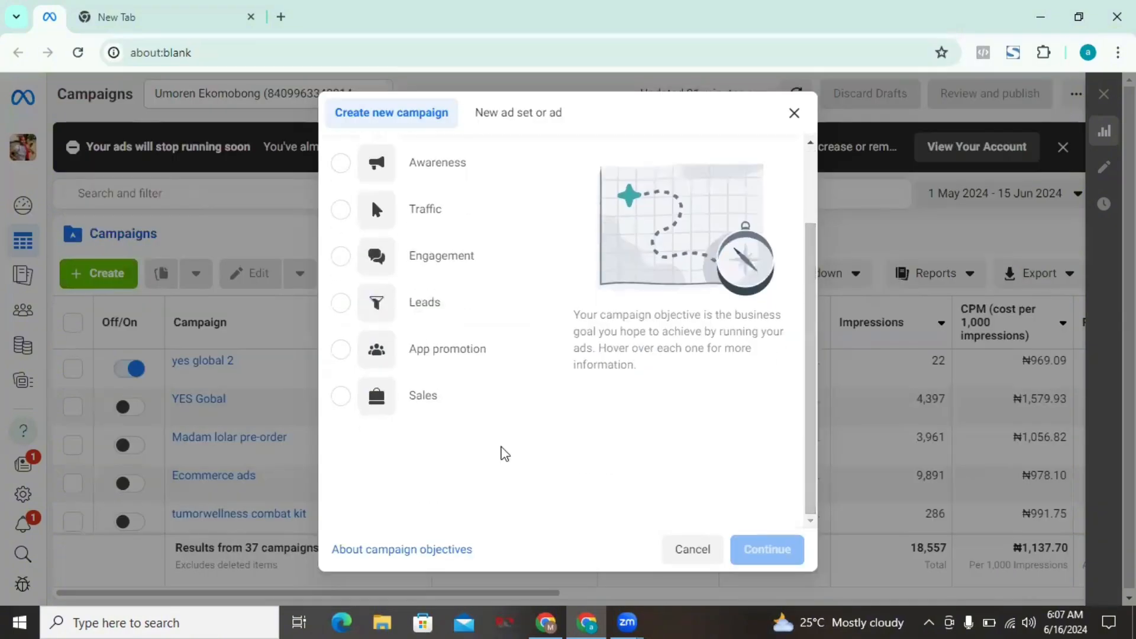
left_click(435, 402)
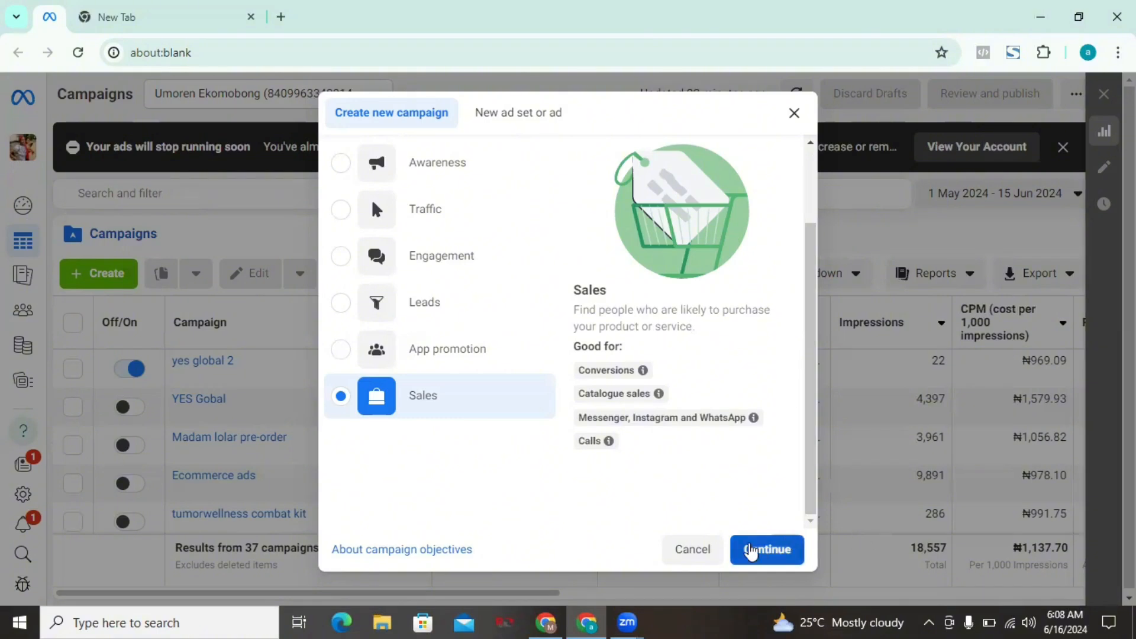
left_click(749, 543)
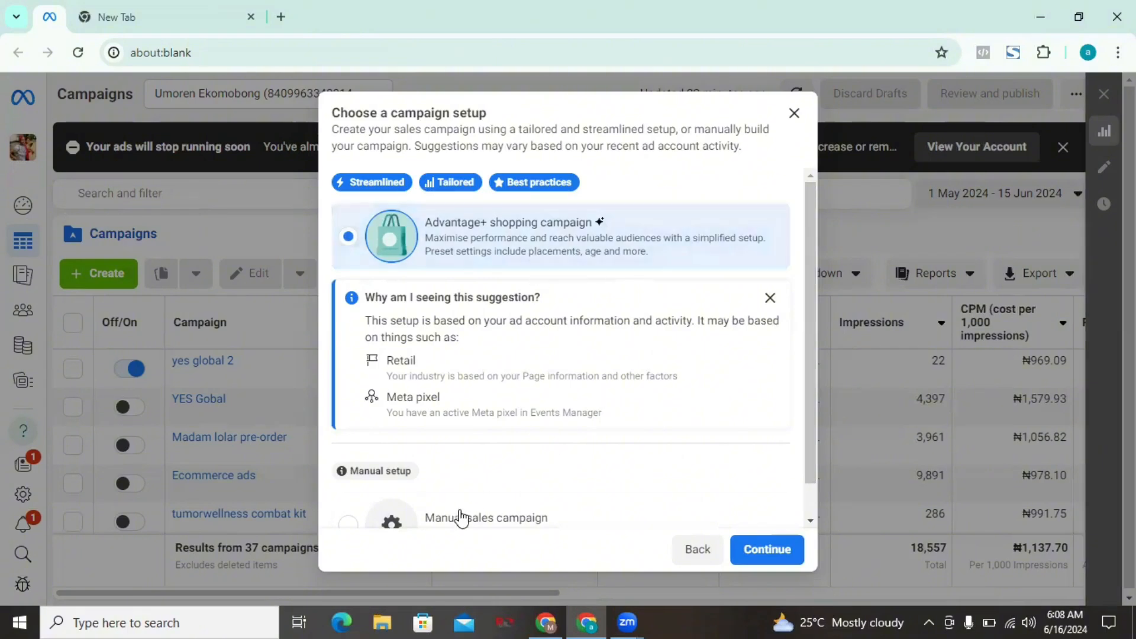
left_click(485, 519)
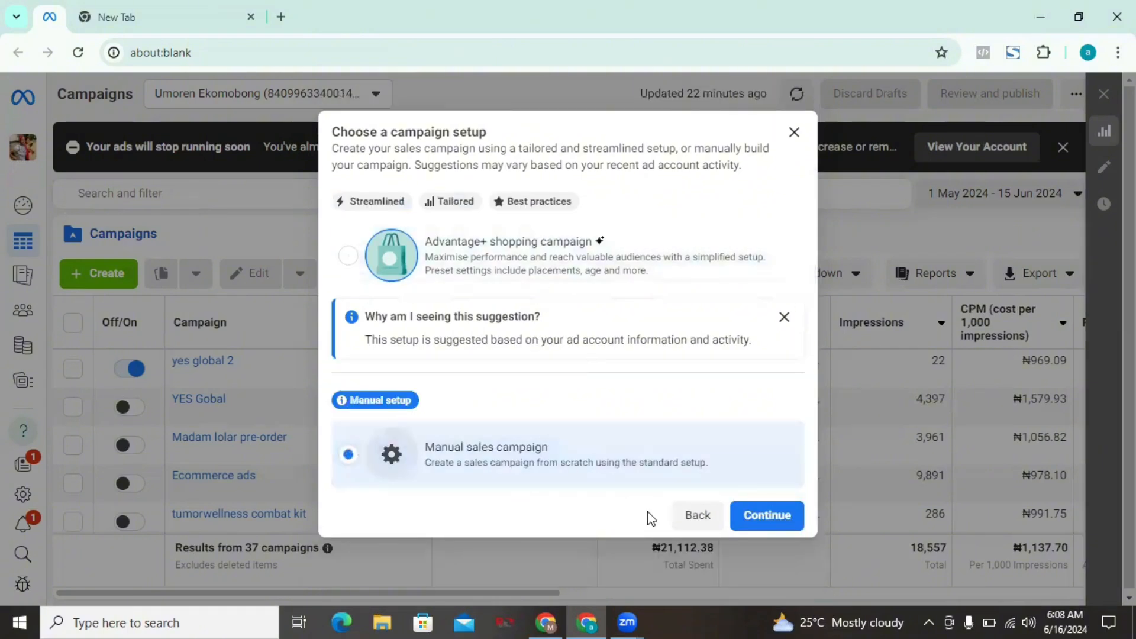
left_click(768, 516)
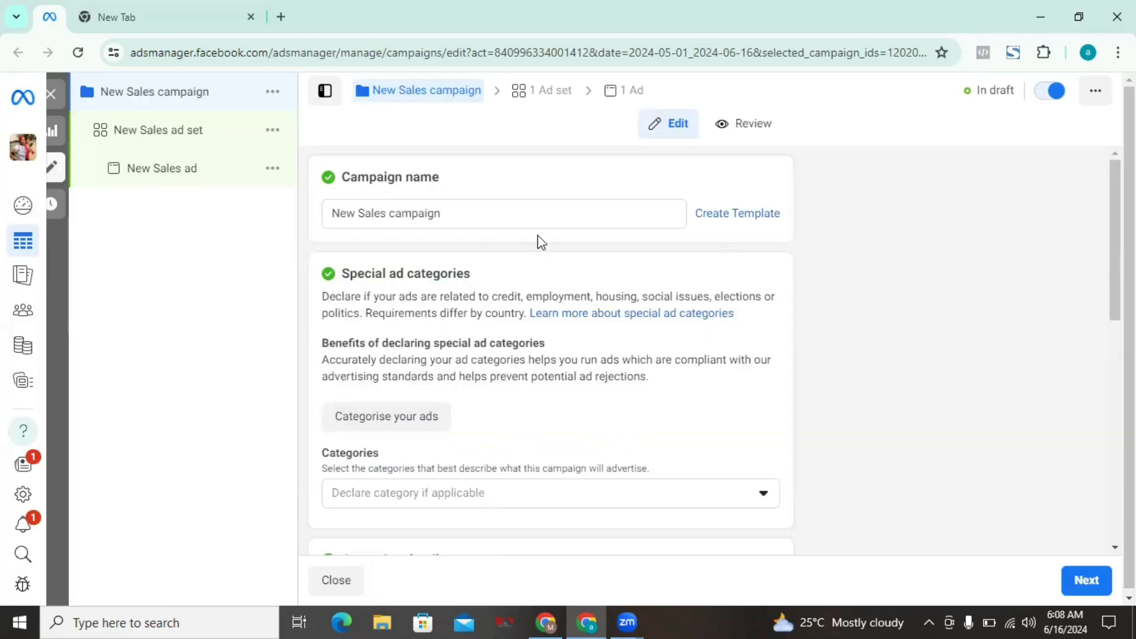
- Name the campaign "Test whatsapp ad"
triple_click(389, 212)
type("Test")
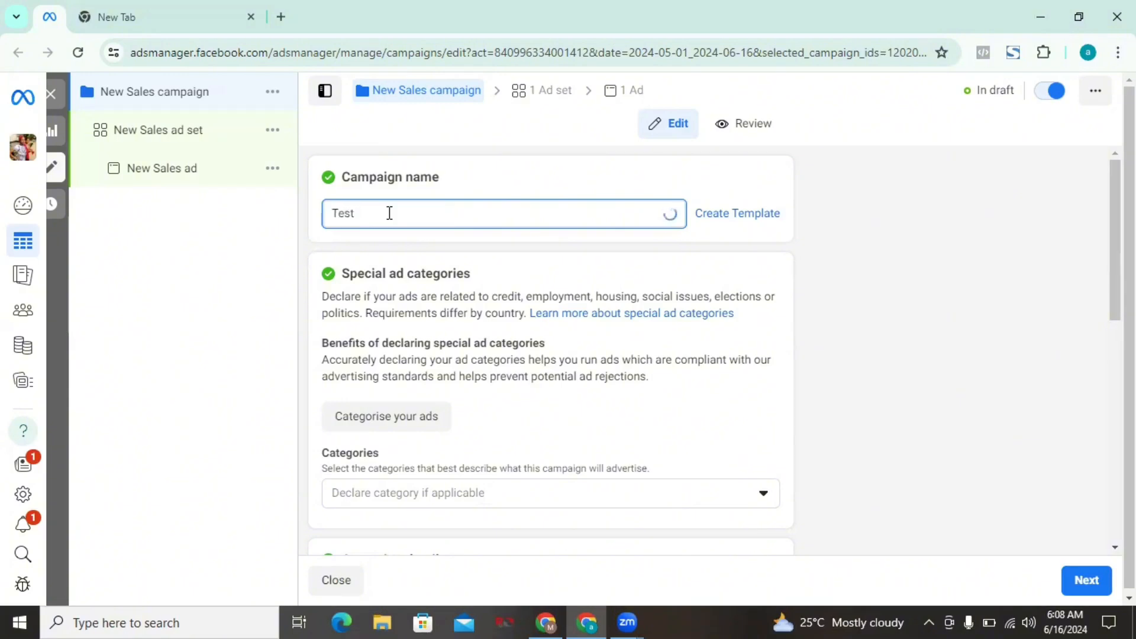
type(" whatsa")
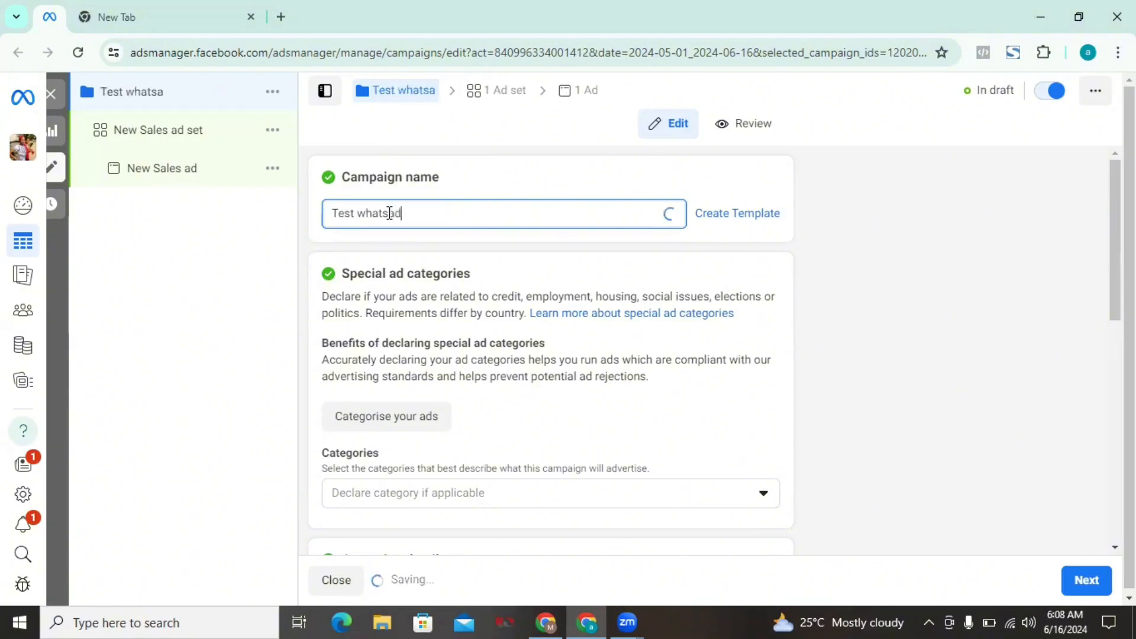
type("d")
key("BackSpace")
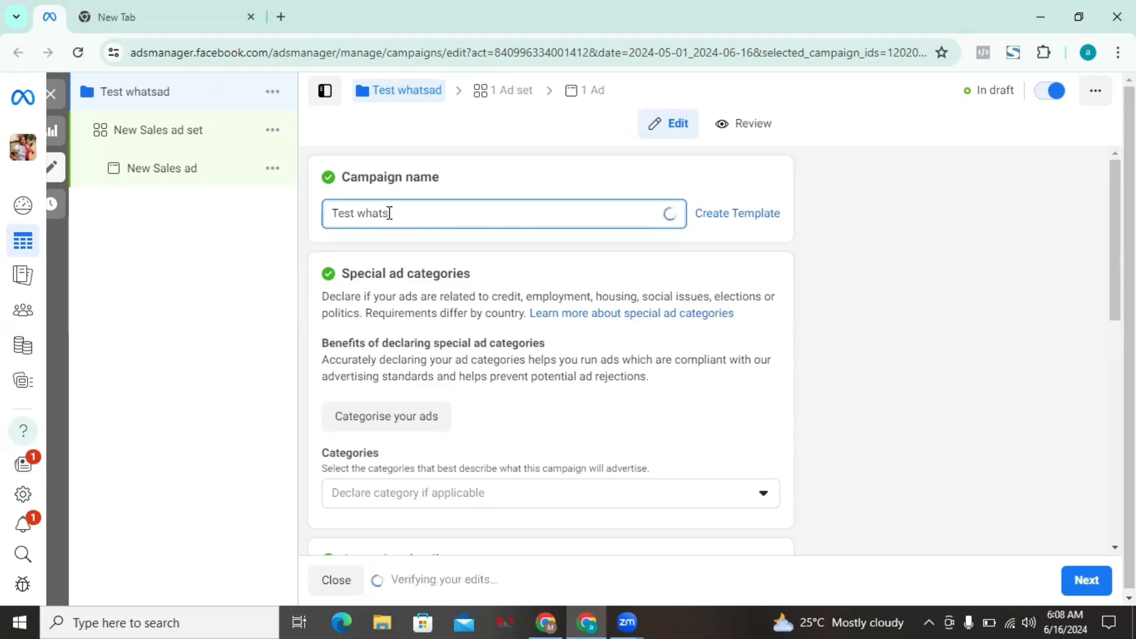
type("app ad")
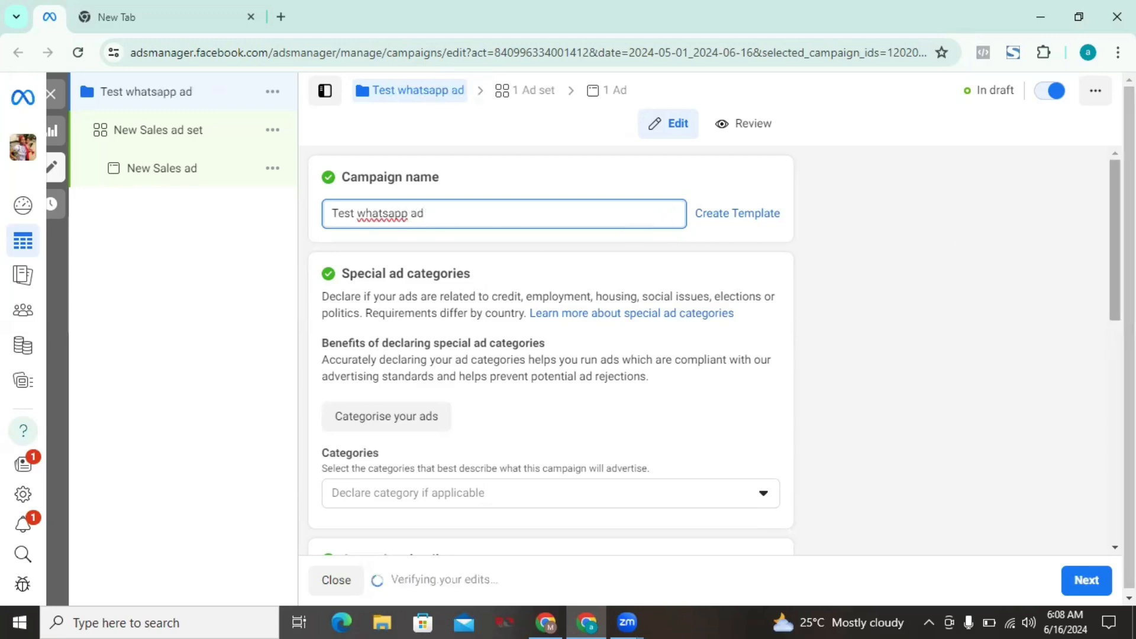
- Leave the special ad categories undeclared and the other campaign settings at their defaults, and continue to the ad set
scroll(1108, 214, "down", 1)
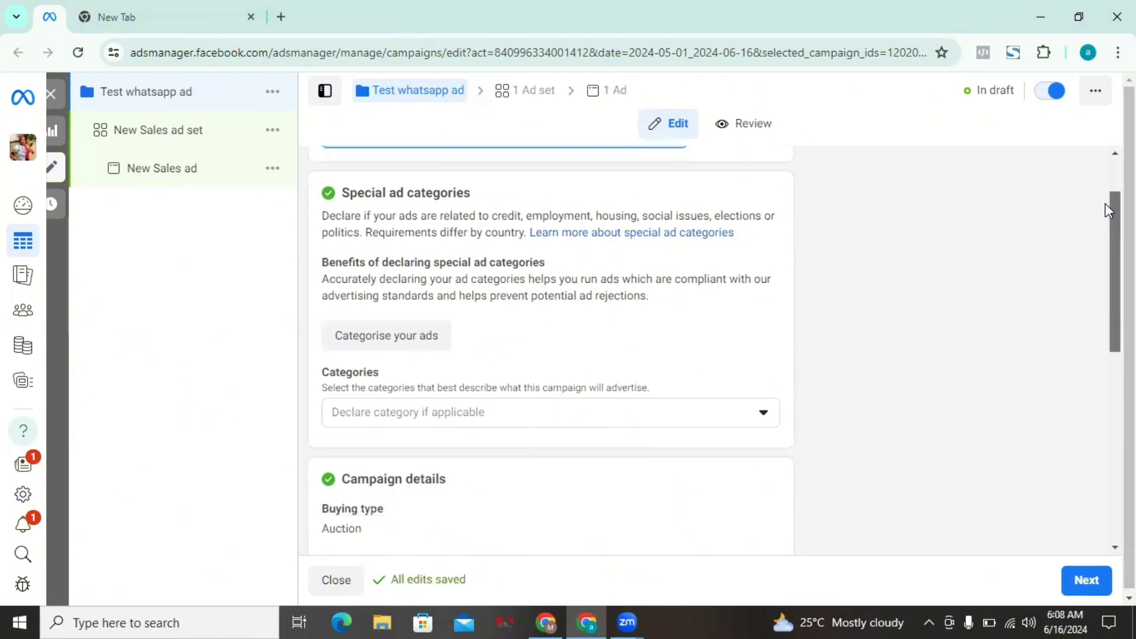
scroll(1104, 204, "up", 1)
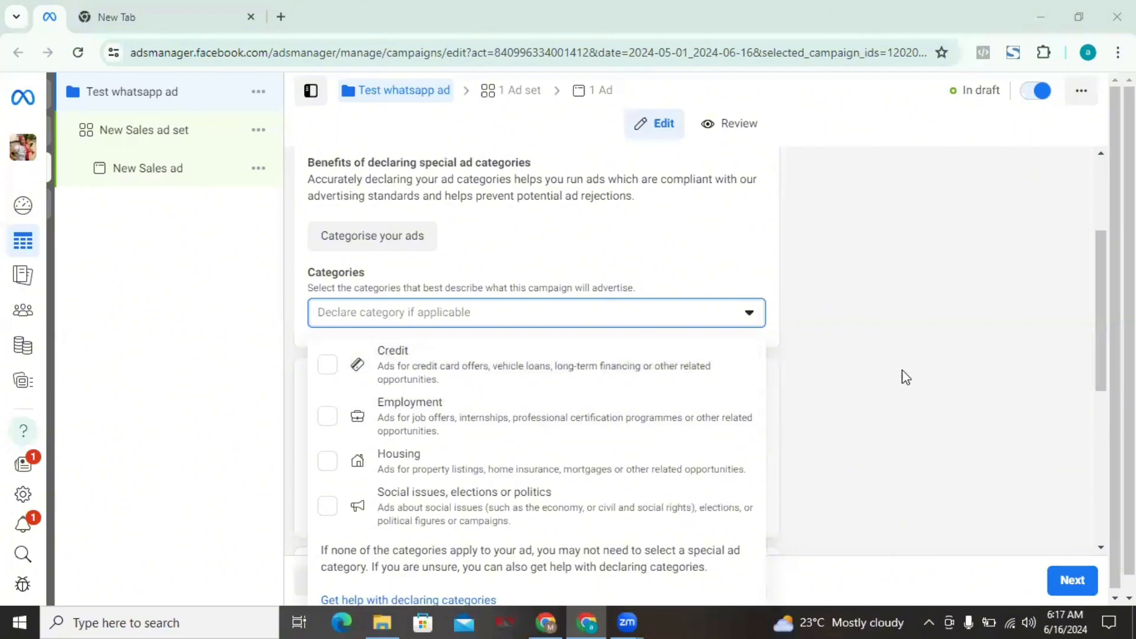
left_click(852, 372)
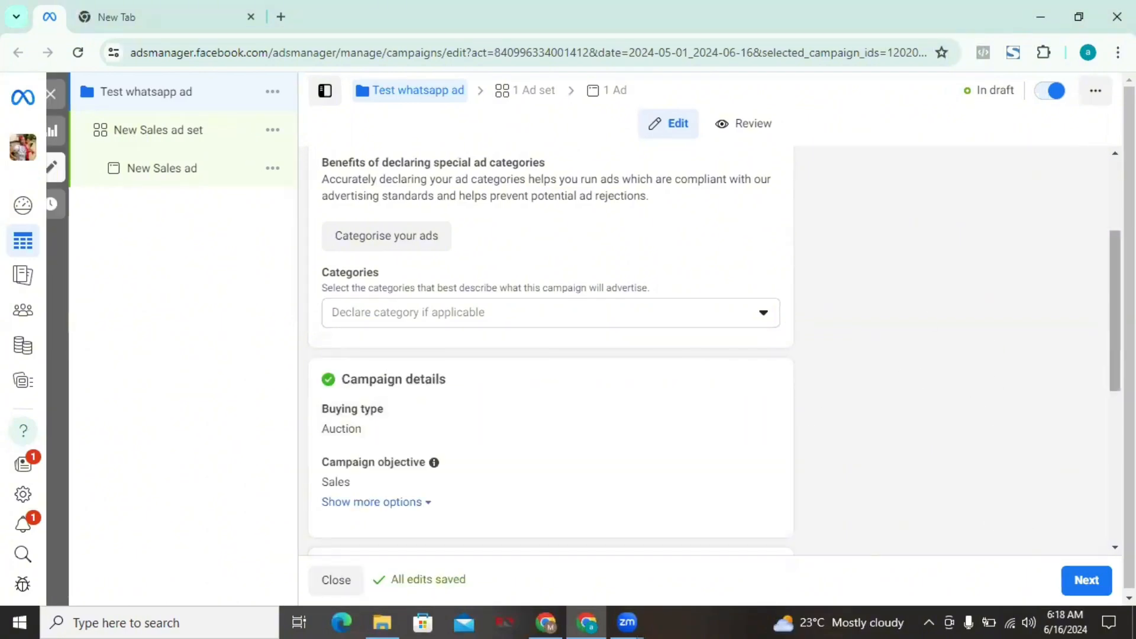
scroll(1084, 537, "down", 4)
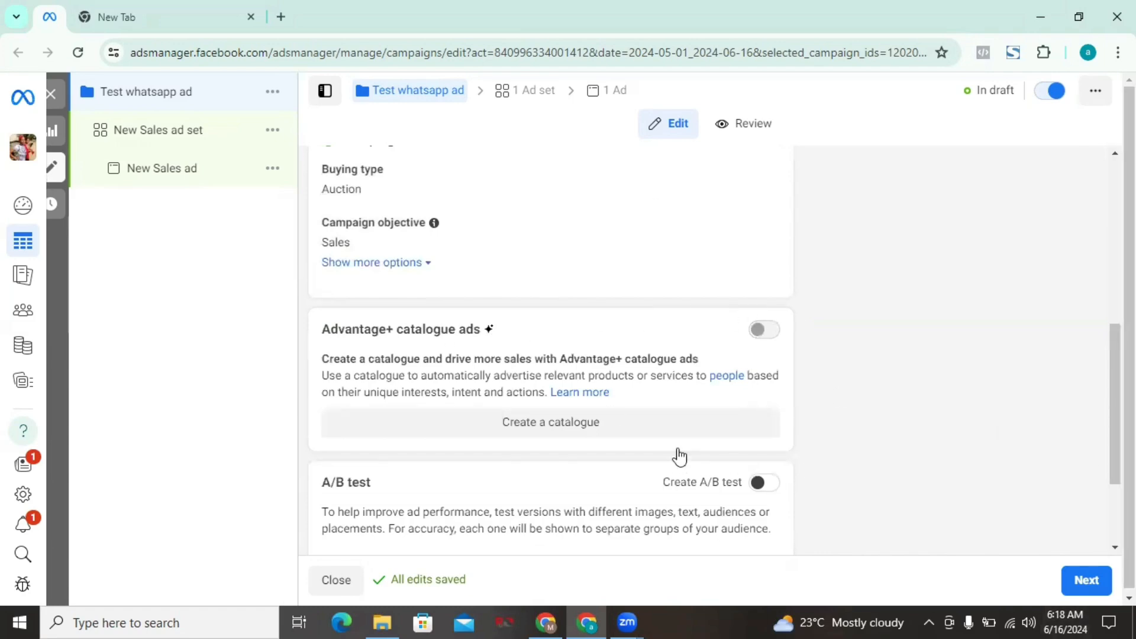
scroll(1105, 459, "down", 2)
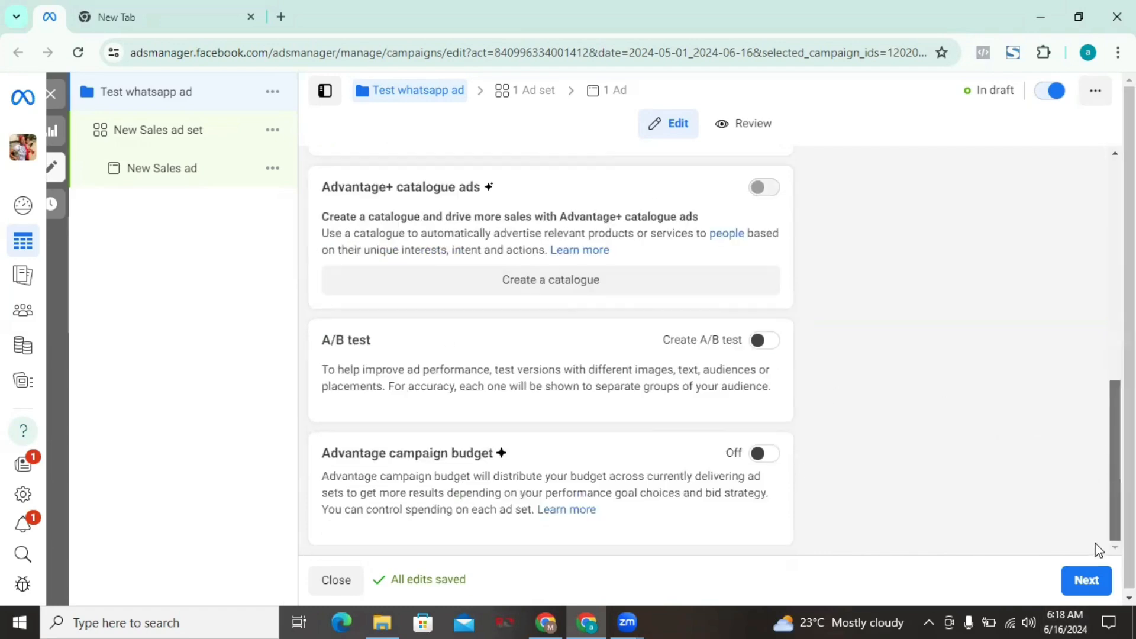
left_click(1085, 583)
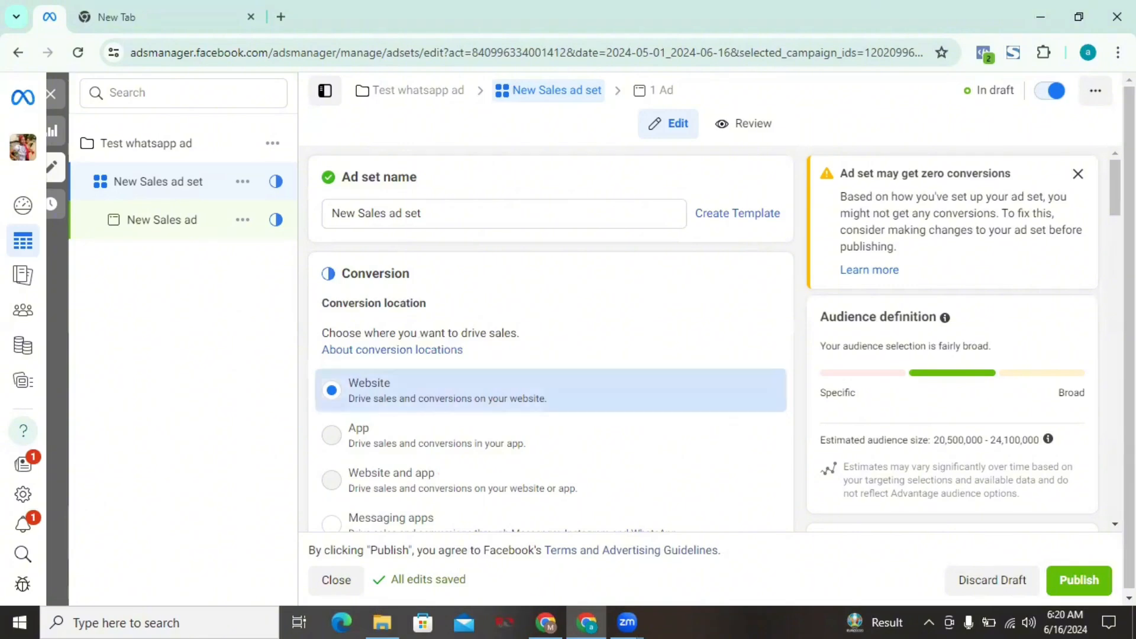
- Set the ad set's conversion location to Messaging apps and choose Pwan Royal Landed Property as the Facebook Page
scroll(521, 300, "down", 3)
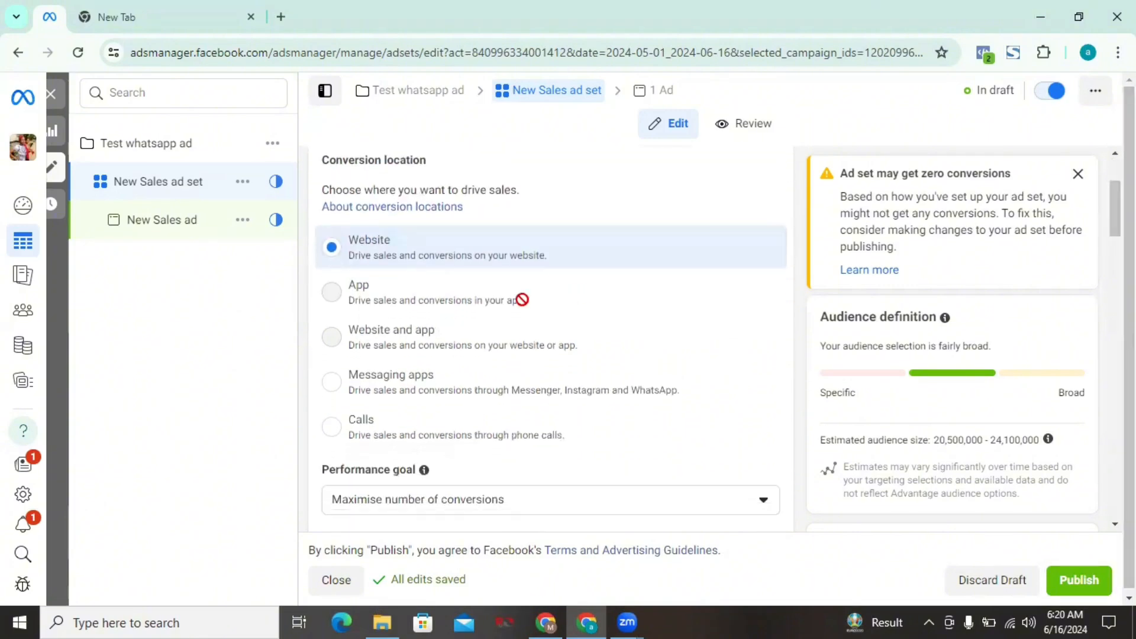
left_click(332, 381)
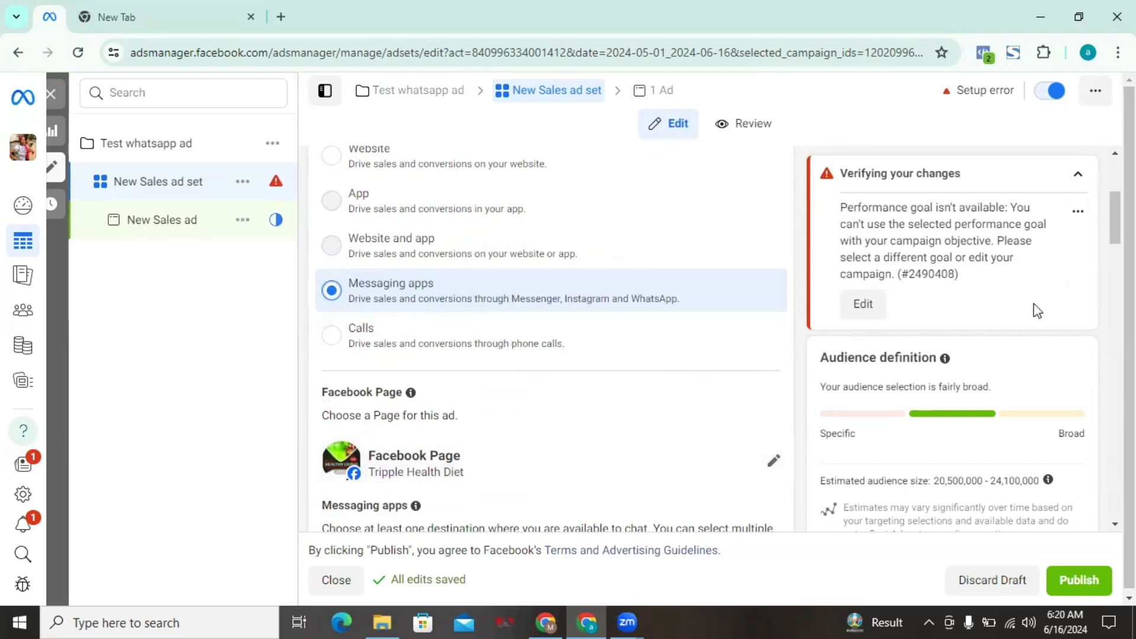
left_click_drag(1114, 219, 1115, 226)
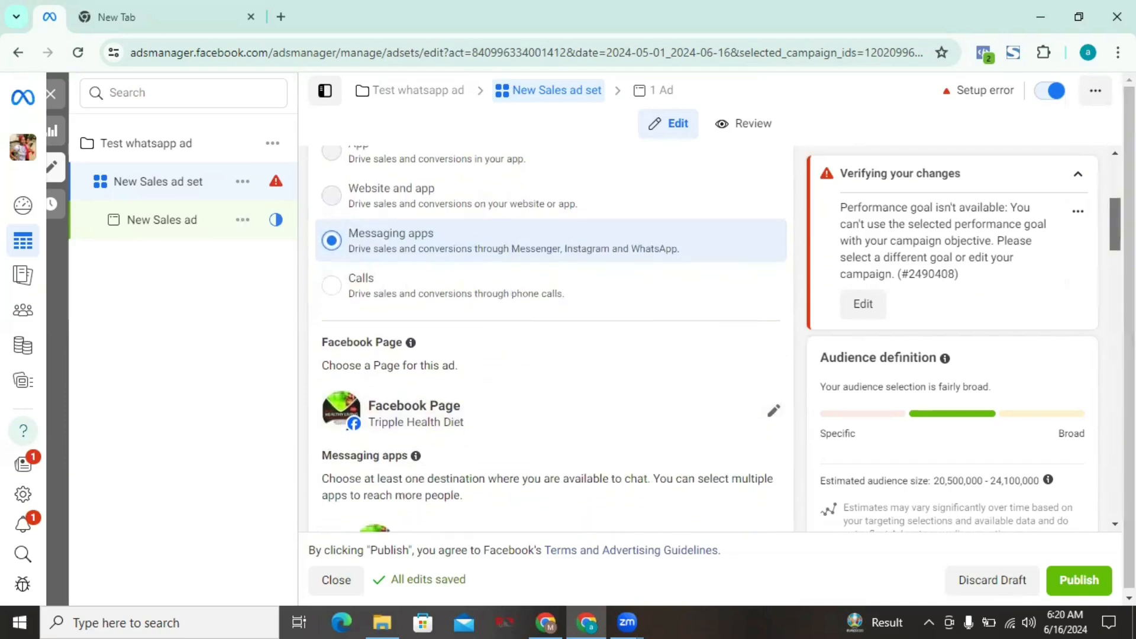
scroll(812, 283, "down", 2)
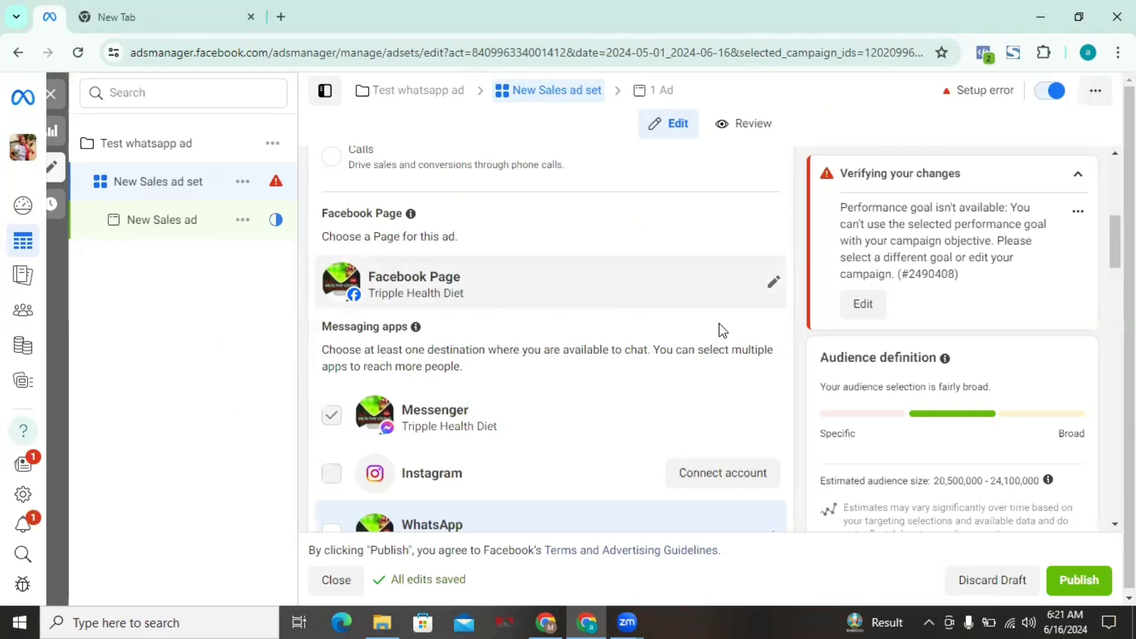
left_click(770, 291)
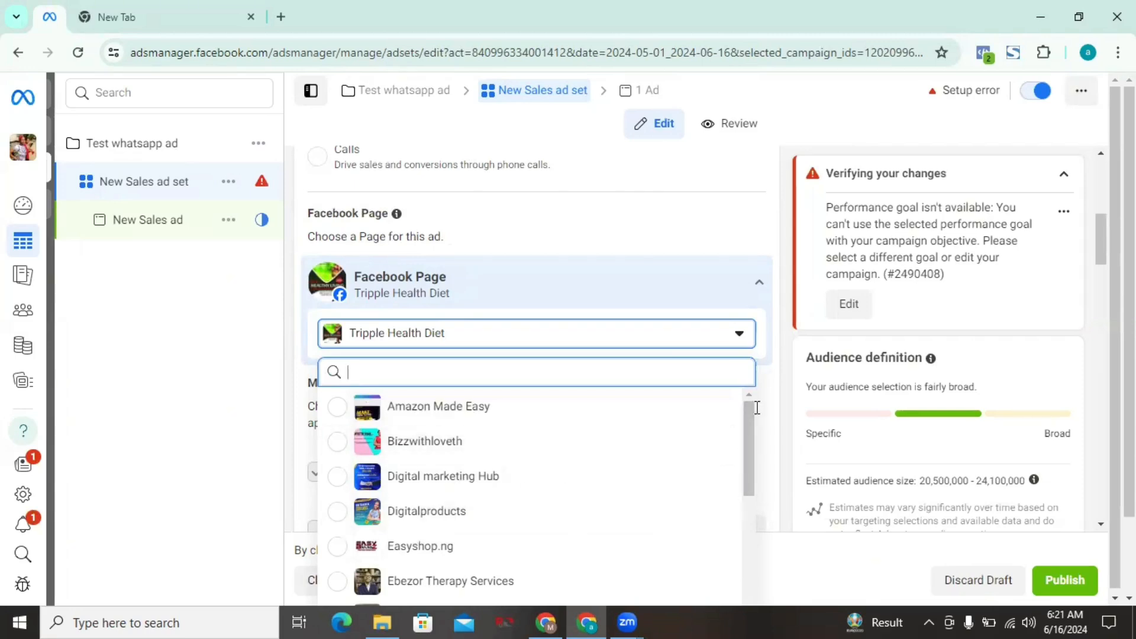
left_click_drag(744, 407, 750, 431)
left_click(657, 366)
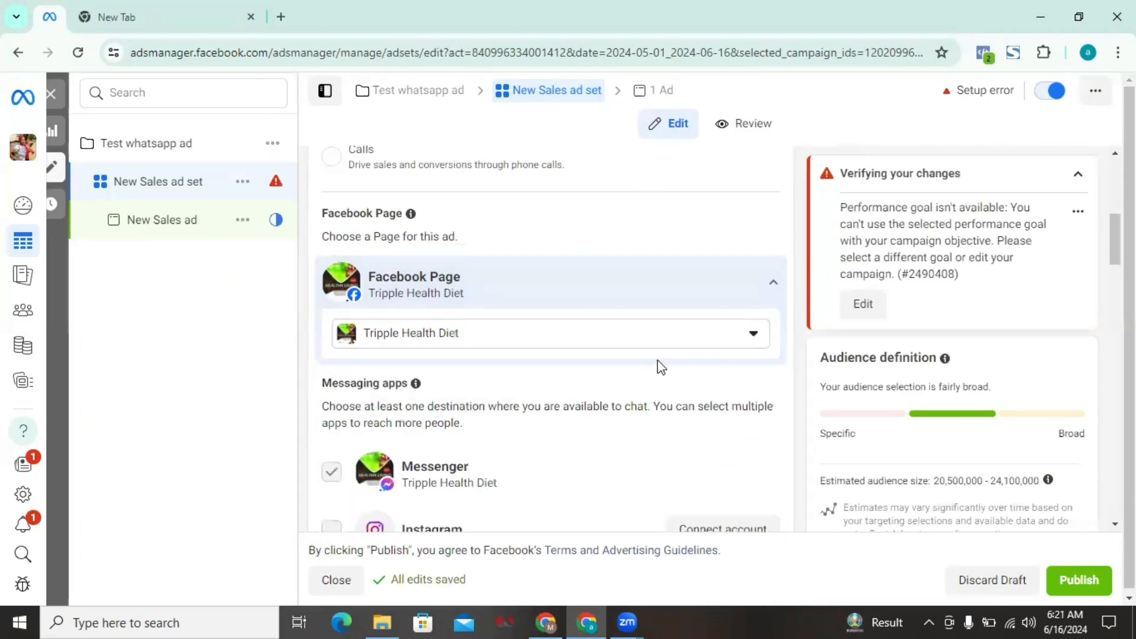
left_click(750, 335)
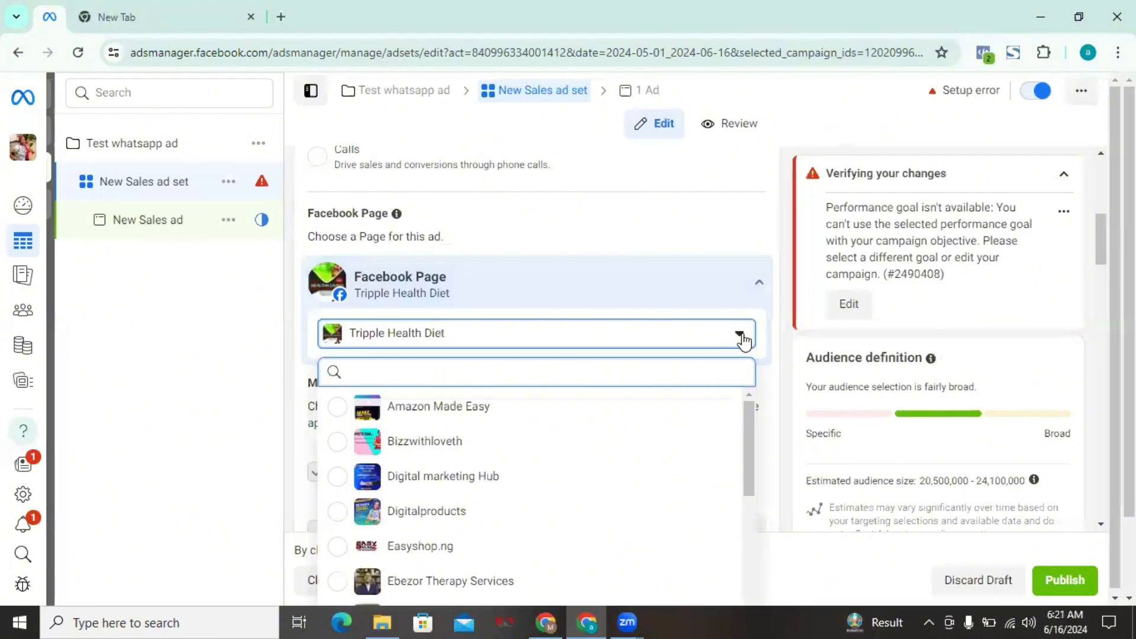
left_click_drag(750, 407, 722, 553)
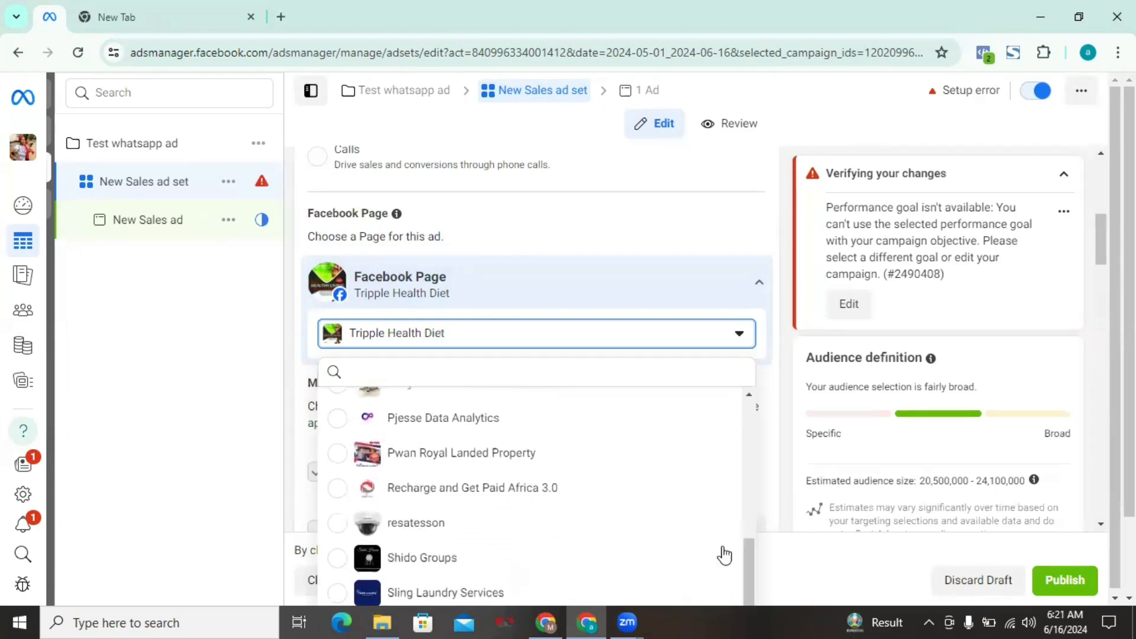
left_click(496, 459)
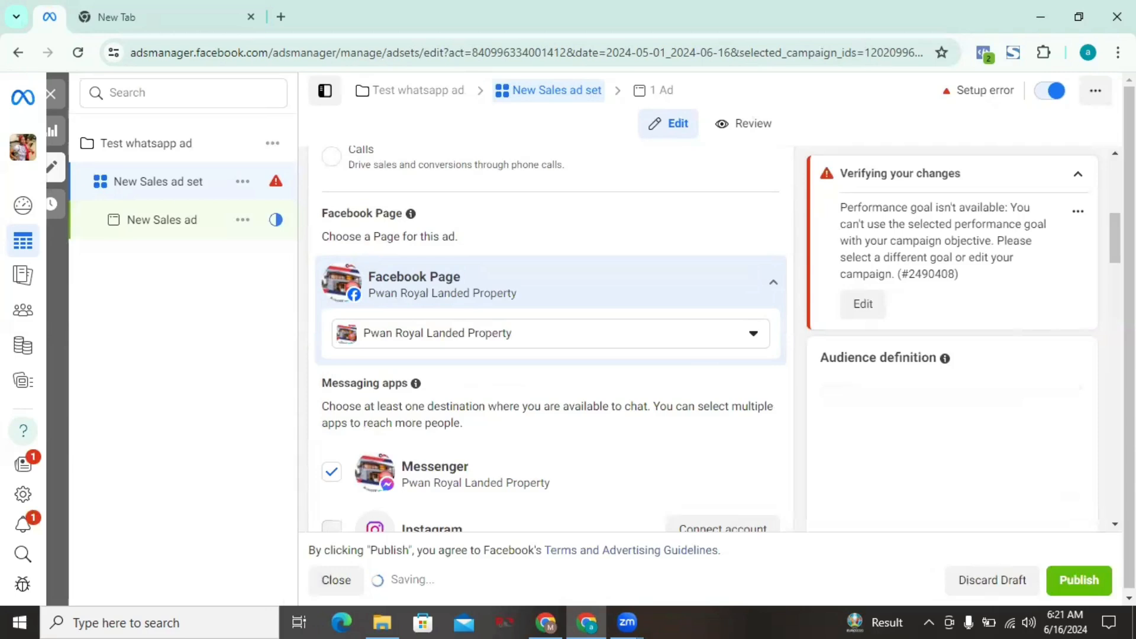
- Deselect Messenger so only WhatsApp is a messaging destination, and keep the performance goal at Maximise number of conversations
left_click_drag(1114, 238, 1114, 264)
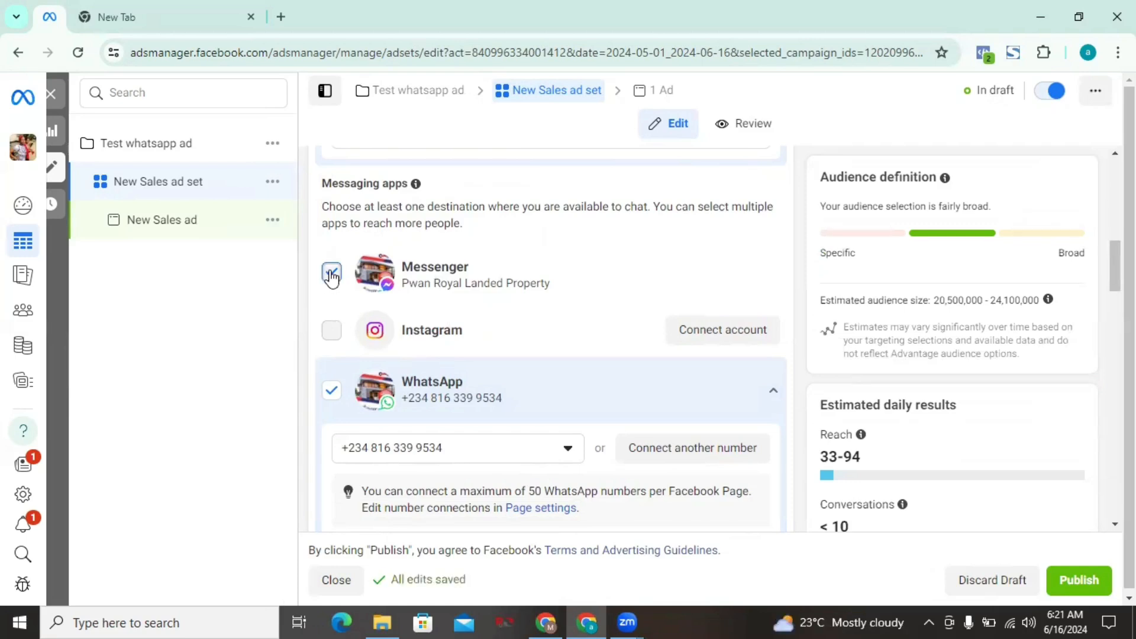
left_click(332, 273)
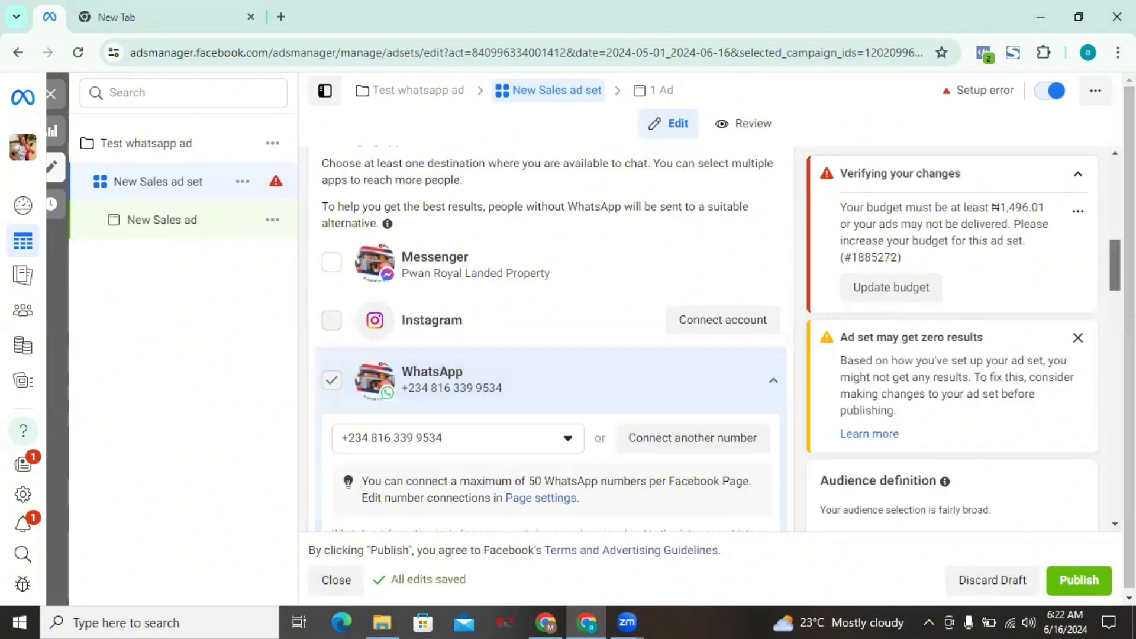
scroll(550, 340, "down", 2)
scroll(550, 340, "down", 6)
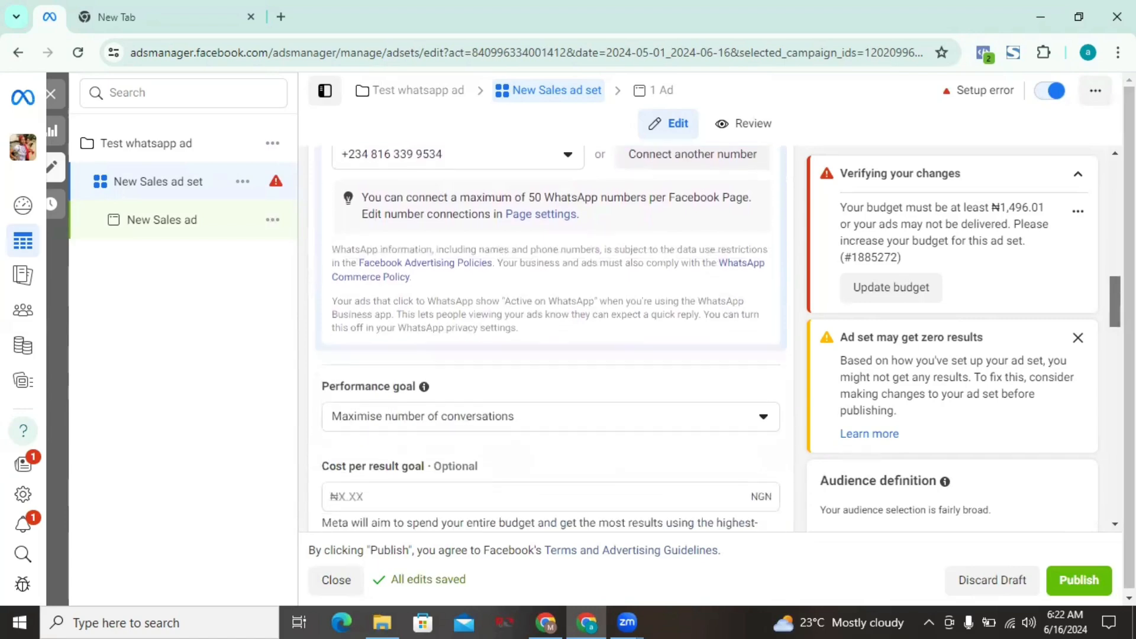
left_click_drag(1114, 322, 1115, 327)
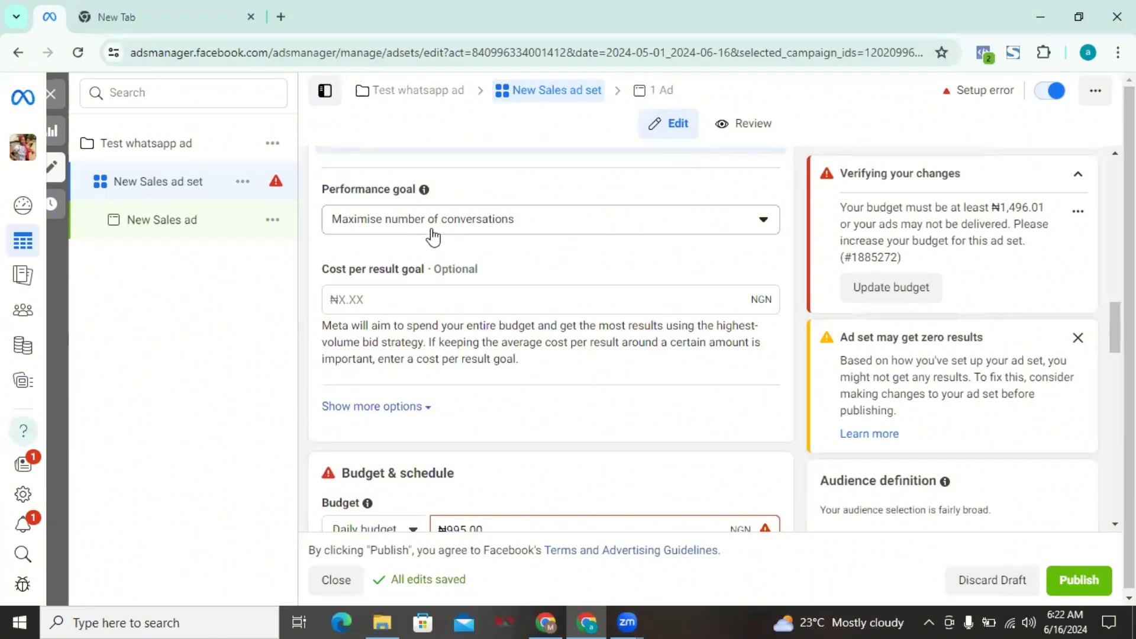
left_click(643, 231)
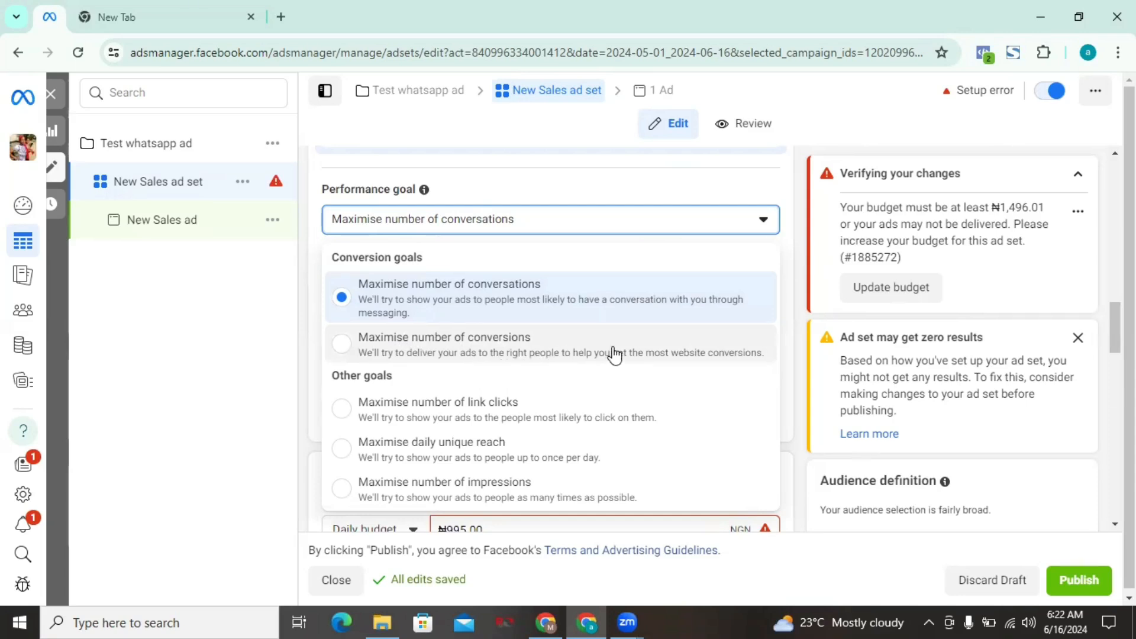
left_click(488, 312)
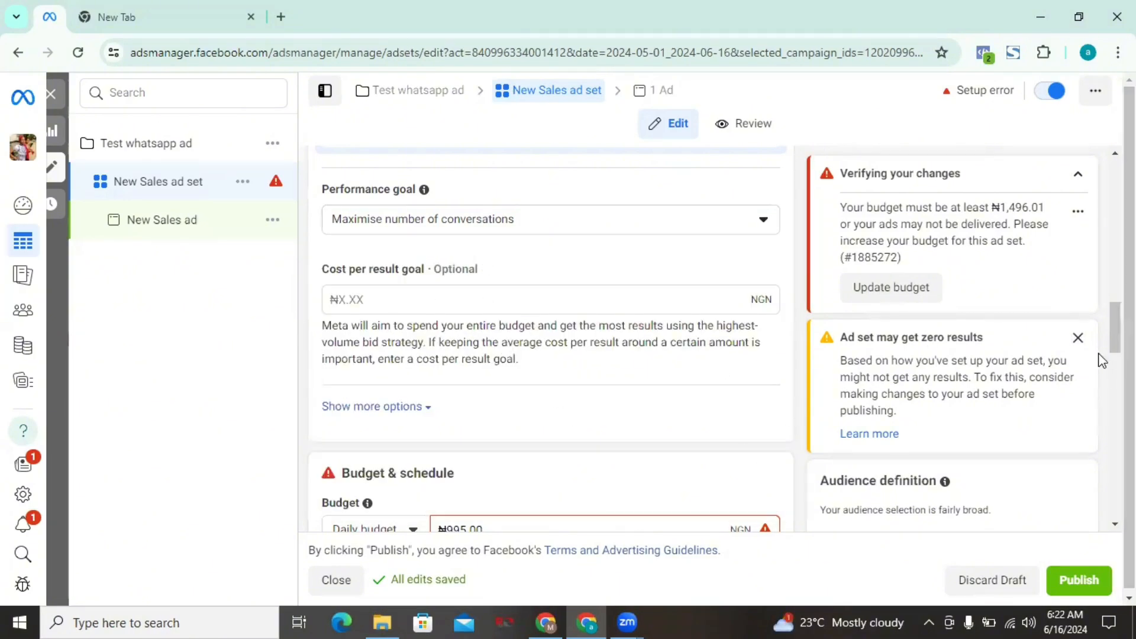
- Set the ad set's daily budget to ₦2000
scroll(1115, 328, "down", 4)
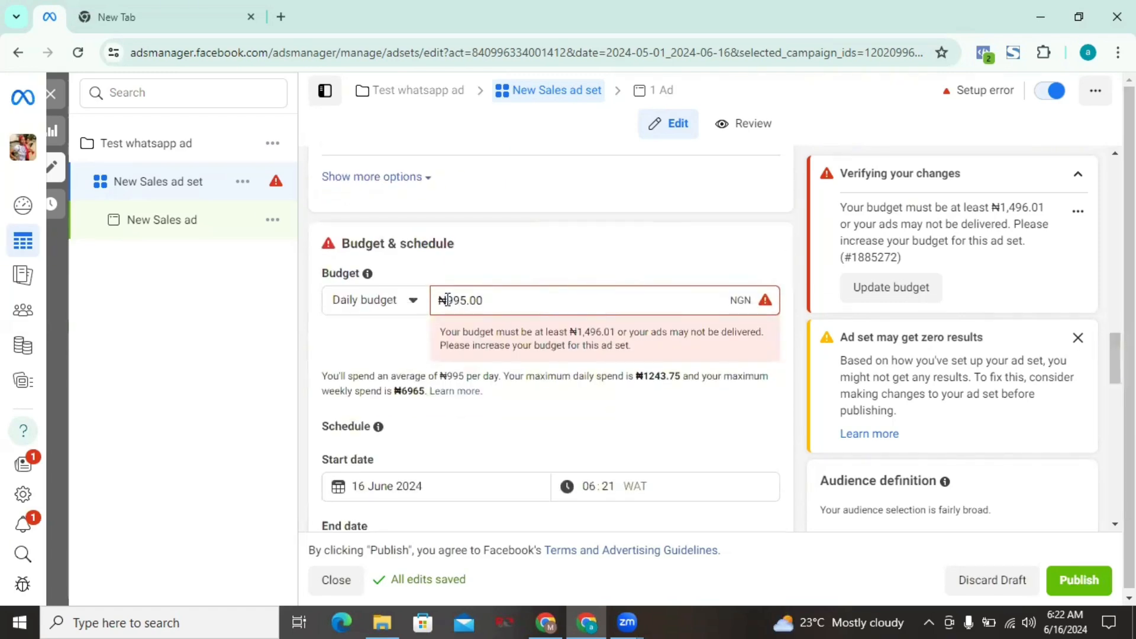
left_click_drag(446, 300, 495, 301)
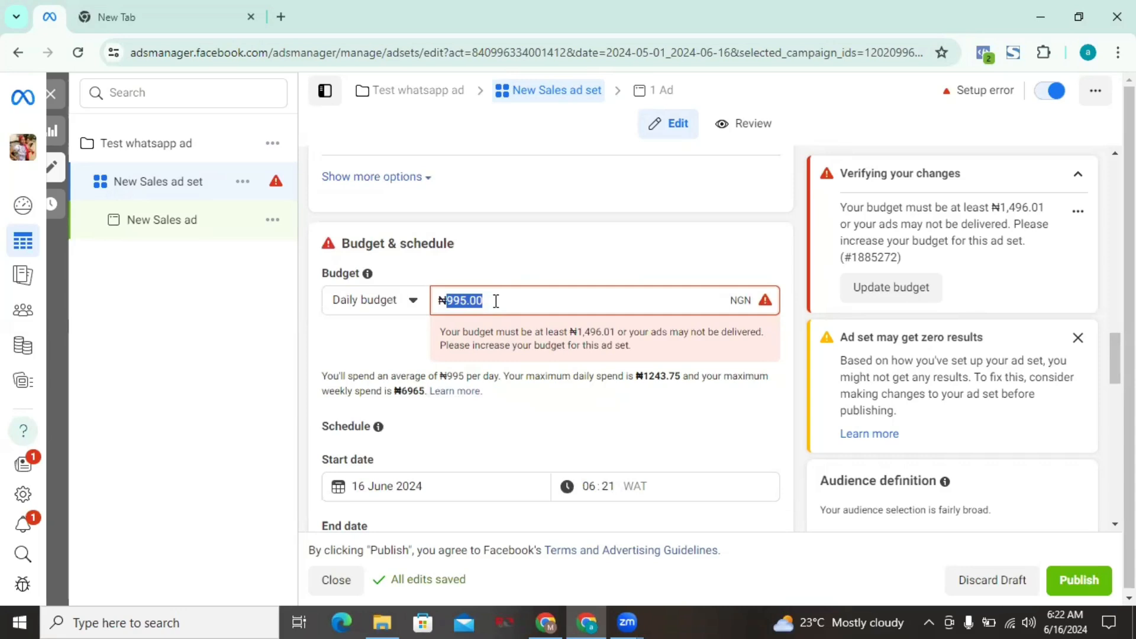
type("2000")
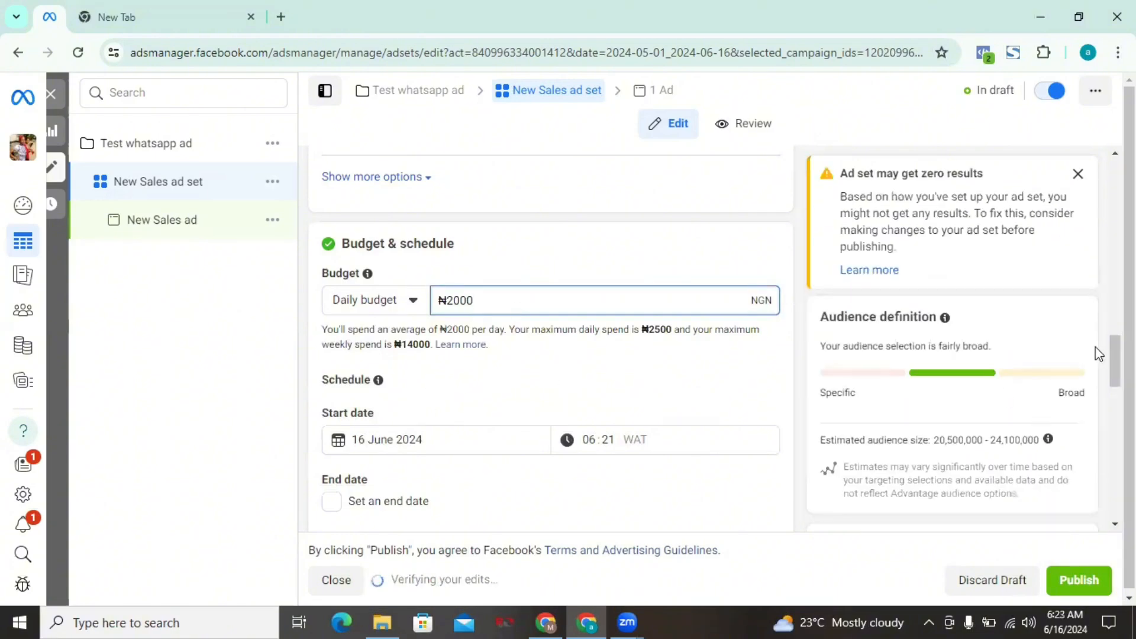
left_click_drag(1115, 359, 1114, 372)
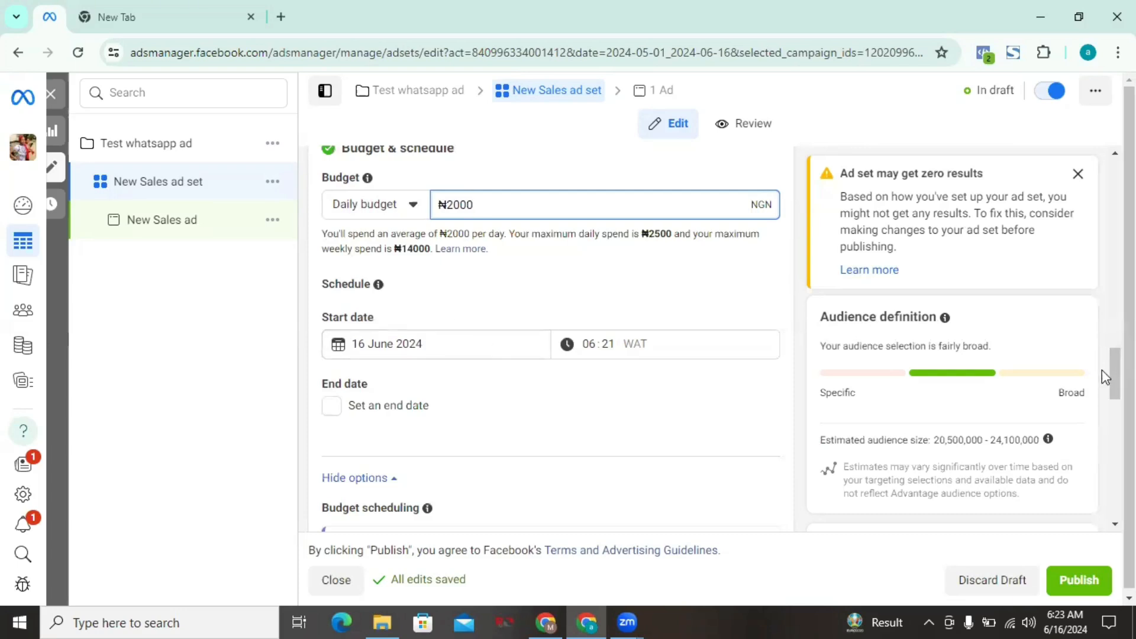
- Switch the ad set from Advantage+ audience to the original audience options, leaving the schedule and budget scheduling at their defaults
scroll(550, 337, "down", 7)
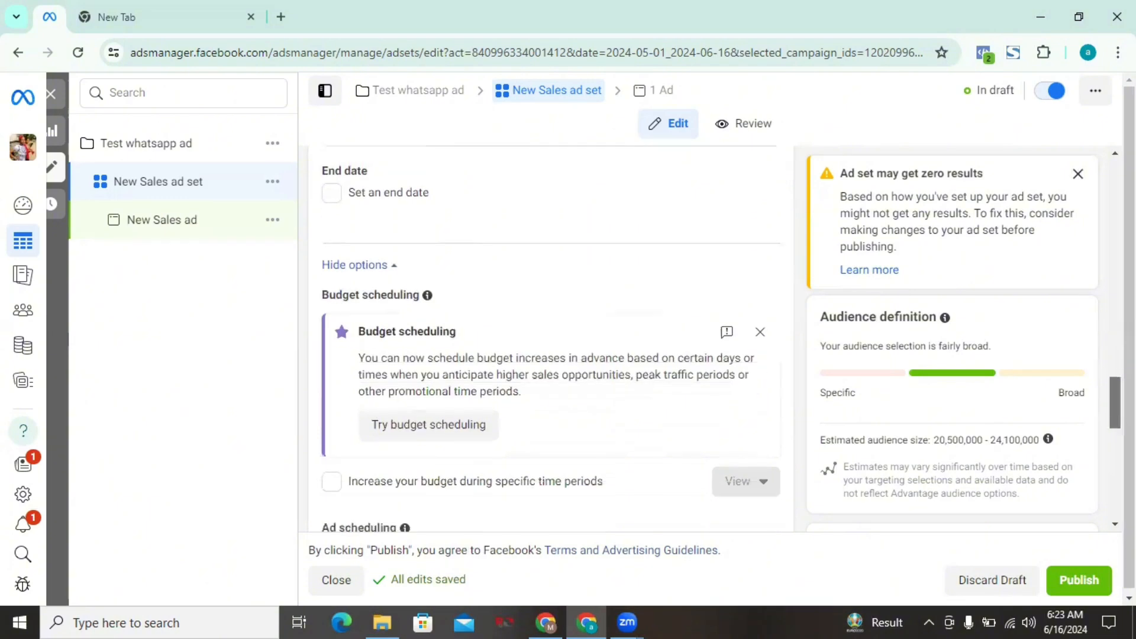
scroll(550, 337, "down", 2)
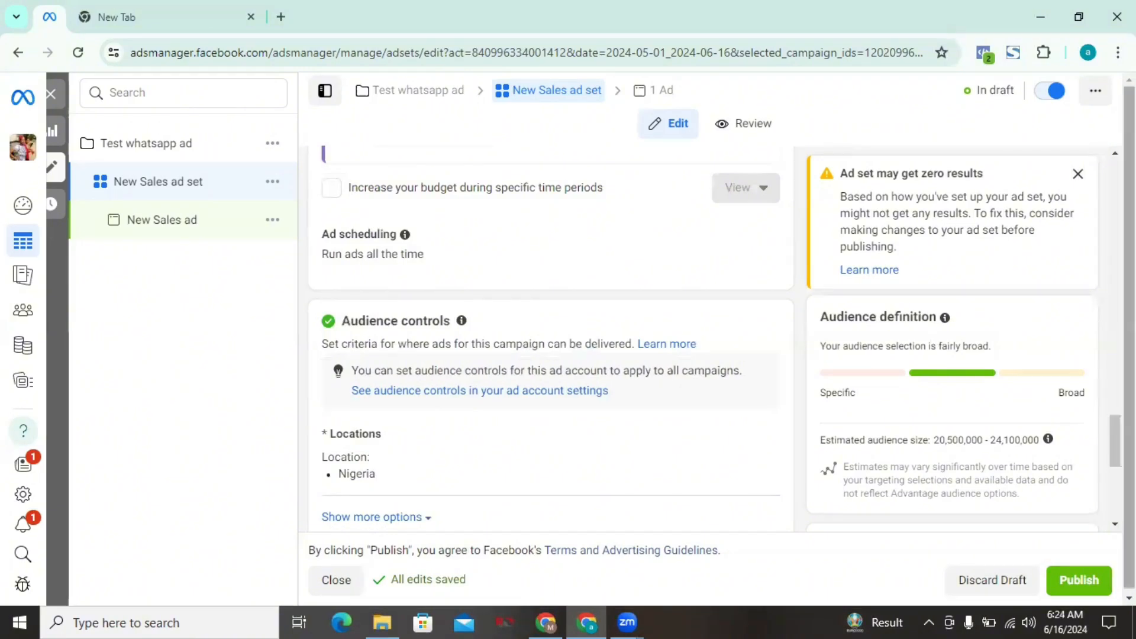
left_click_drag(1129, 441, 1115, 464)
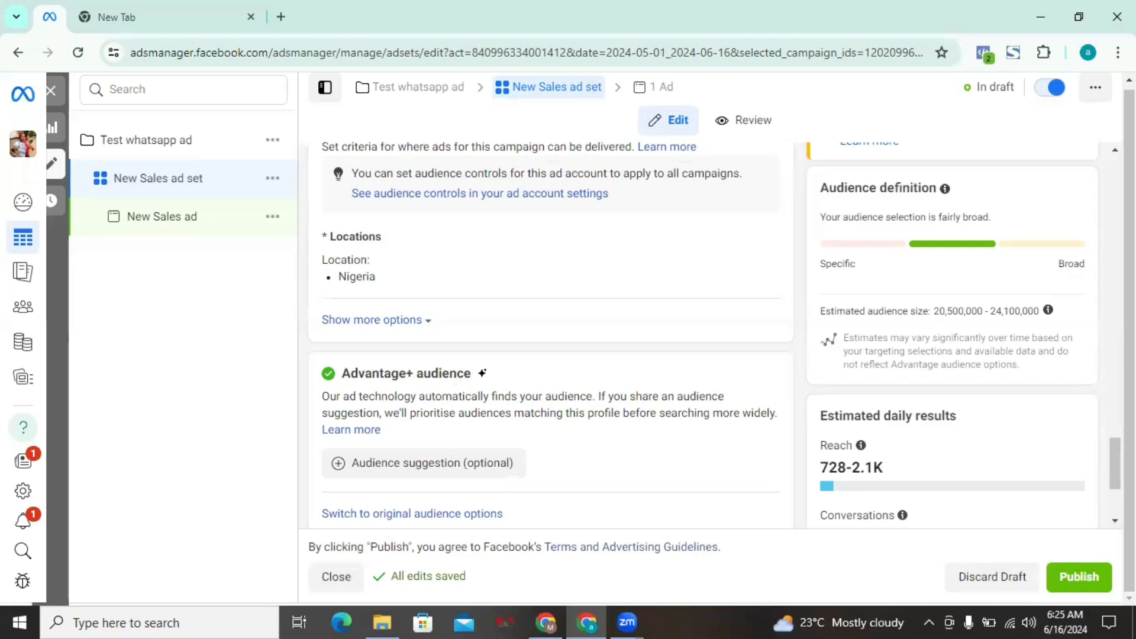
scroll(550, 334, "down", 1)
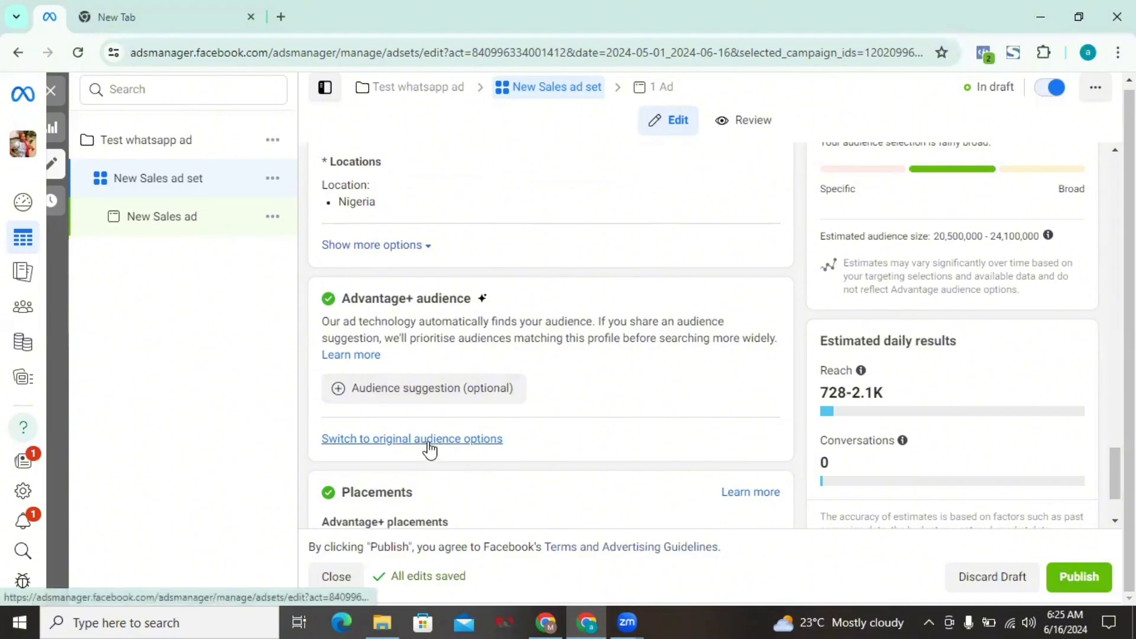
left_click(381, 448)
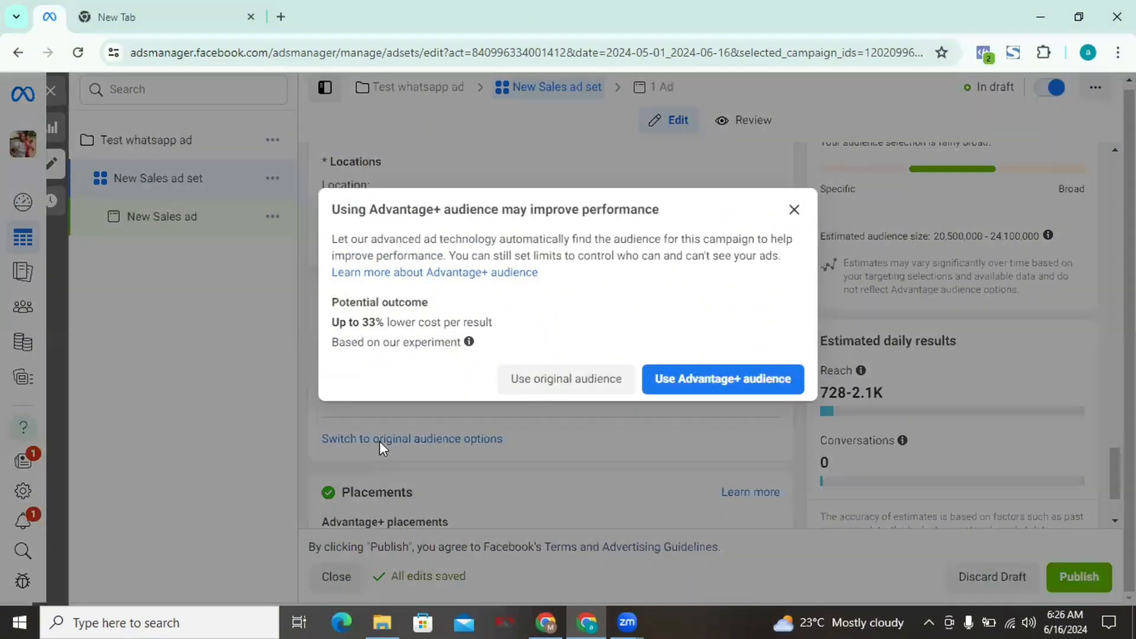
left_click(537, 388)
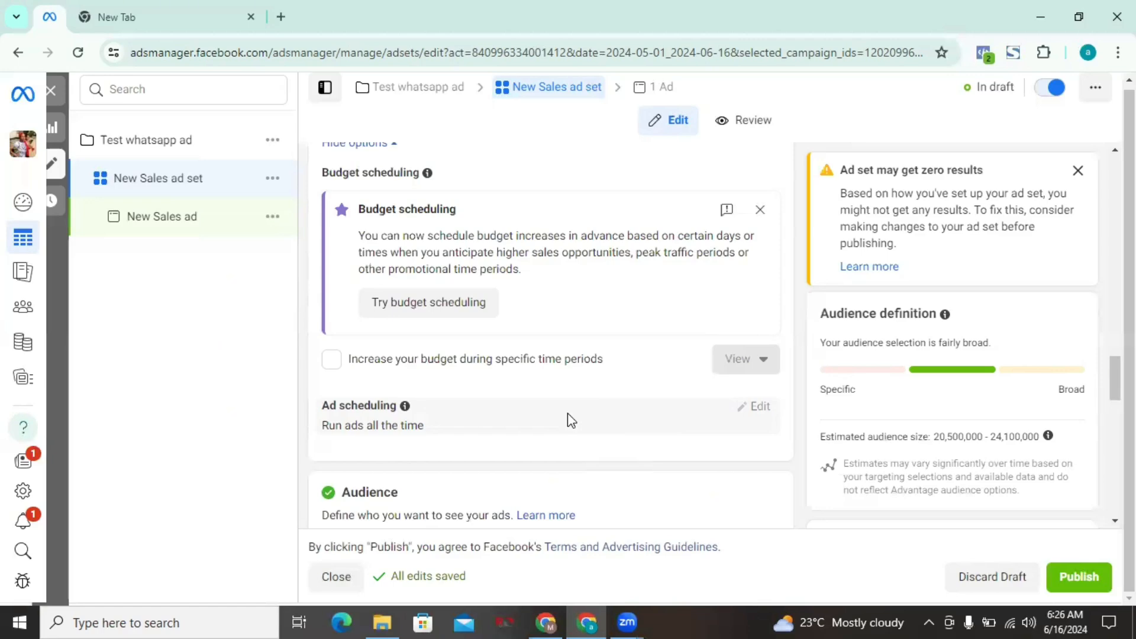
- Apply the saved audience "make money" to the ad set and review its location and age targeting
scroll(550, 331, "up", 4)
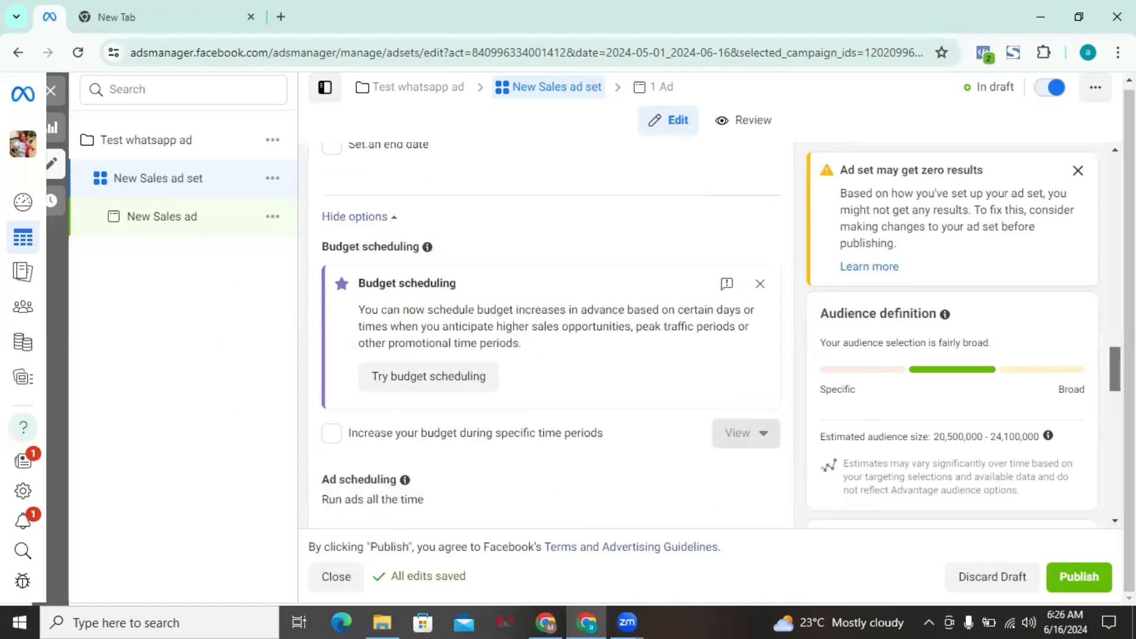
scroll(551, 331, "down", 7)
scroll(710, 372, "down", 5)
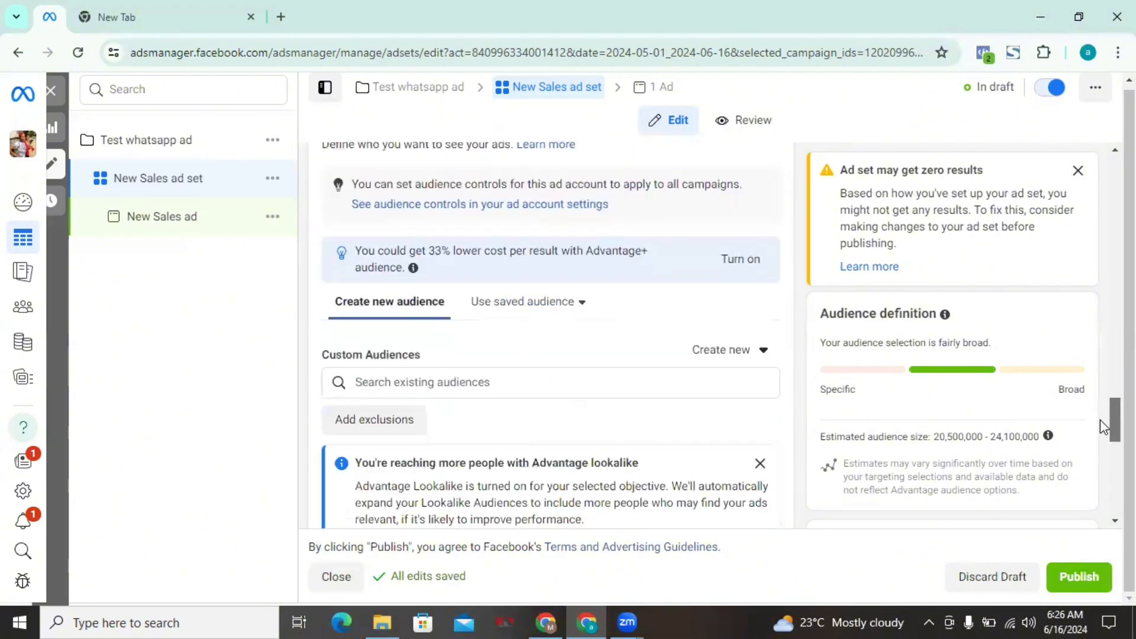
scroll(710, 372, "up", 2)
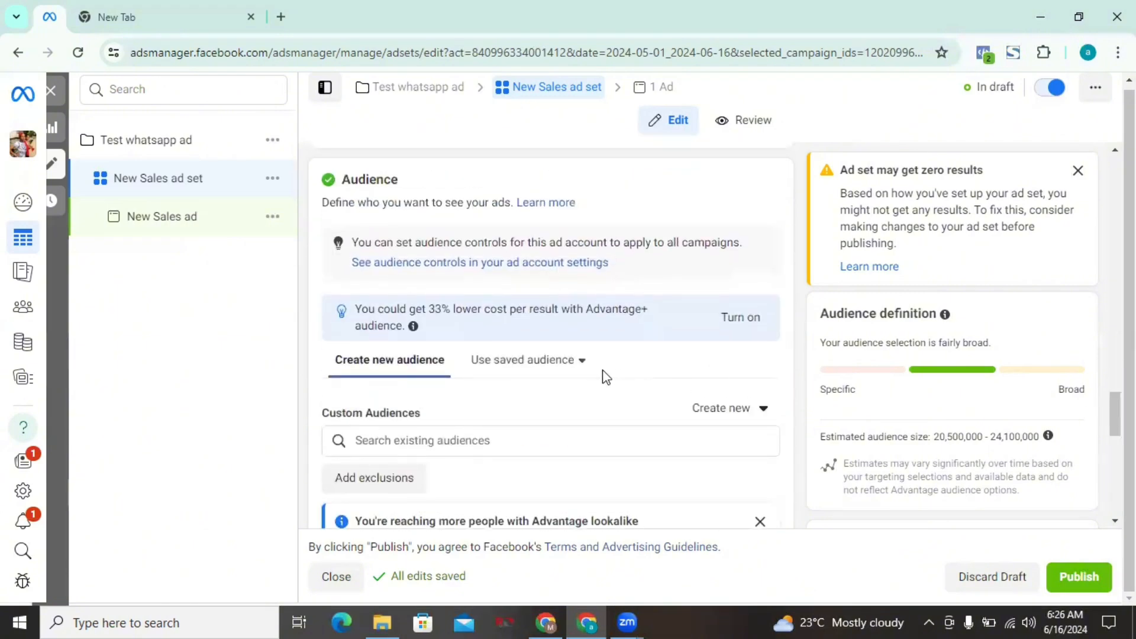
left_click(581, 364)
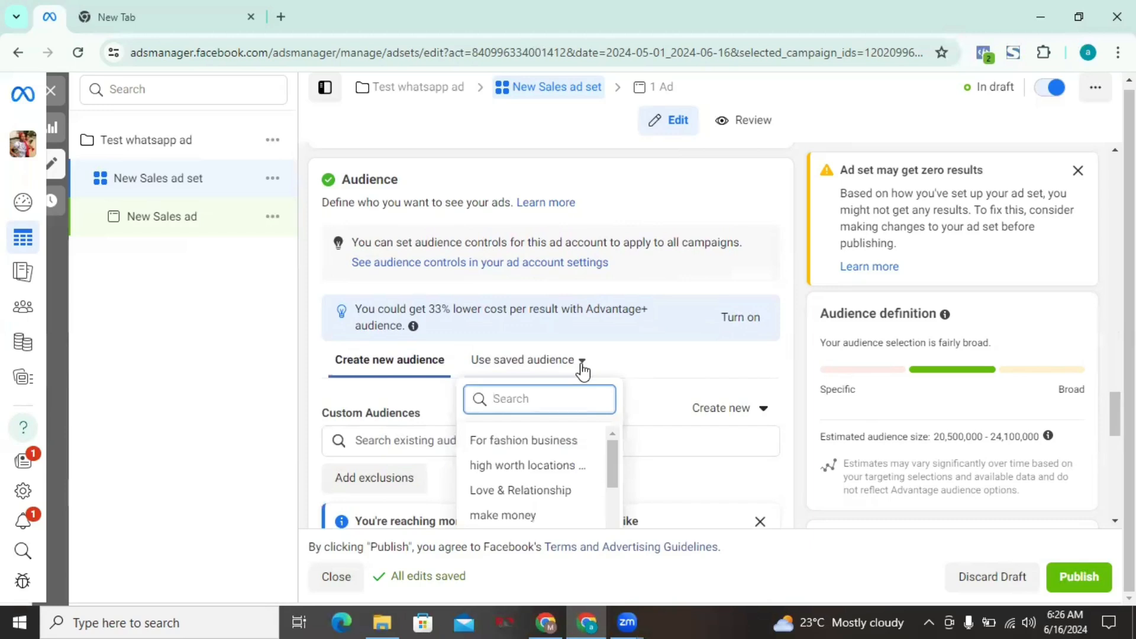
left_click(612, 450)
mouse_move(612, 451)
left_mouse_down()
mouse_move(611, 525)
mouse_move(618, 454)
mouse_move(620, 469)
left_mouse_up()
left_click(501, 474)
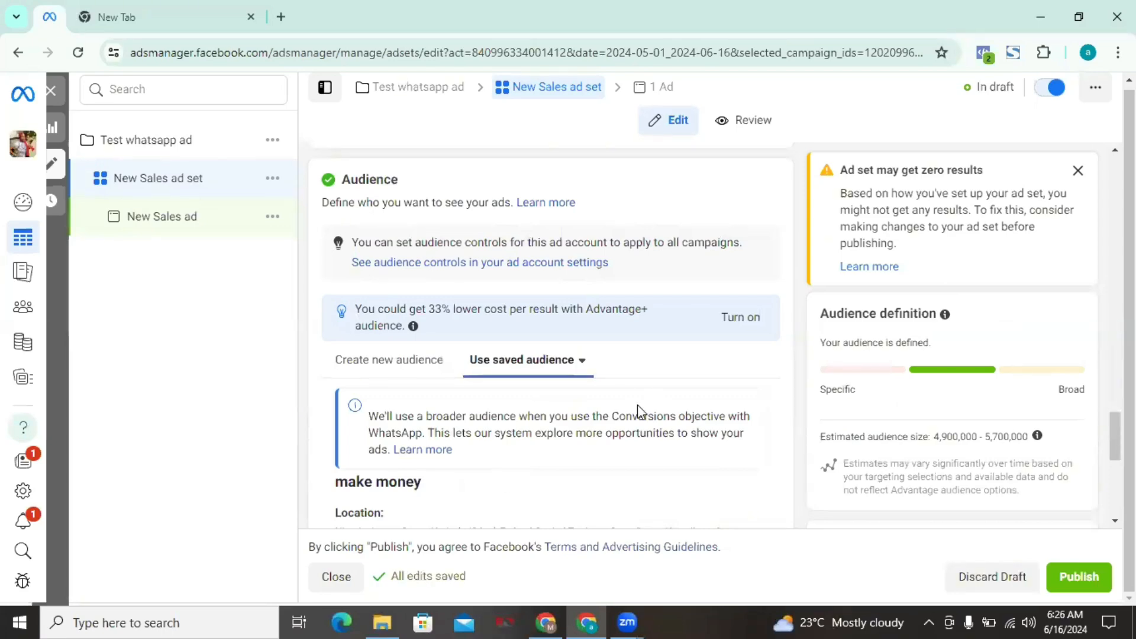
scroll(550, 331, "down", 5)
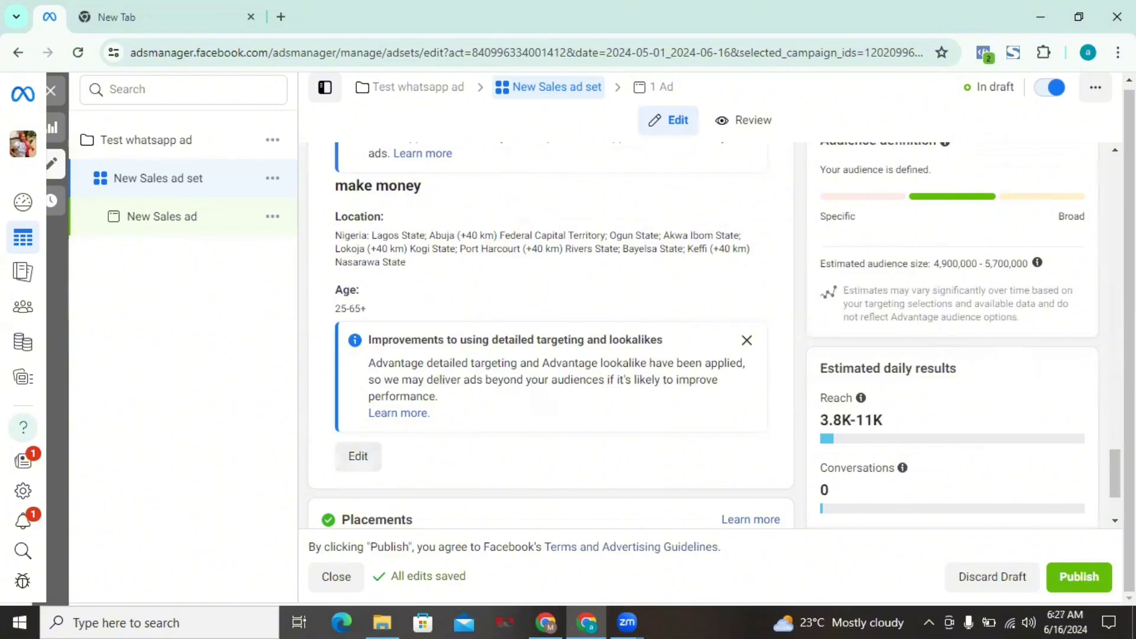
scroll(550, 331, "up", 3)
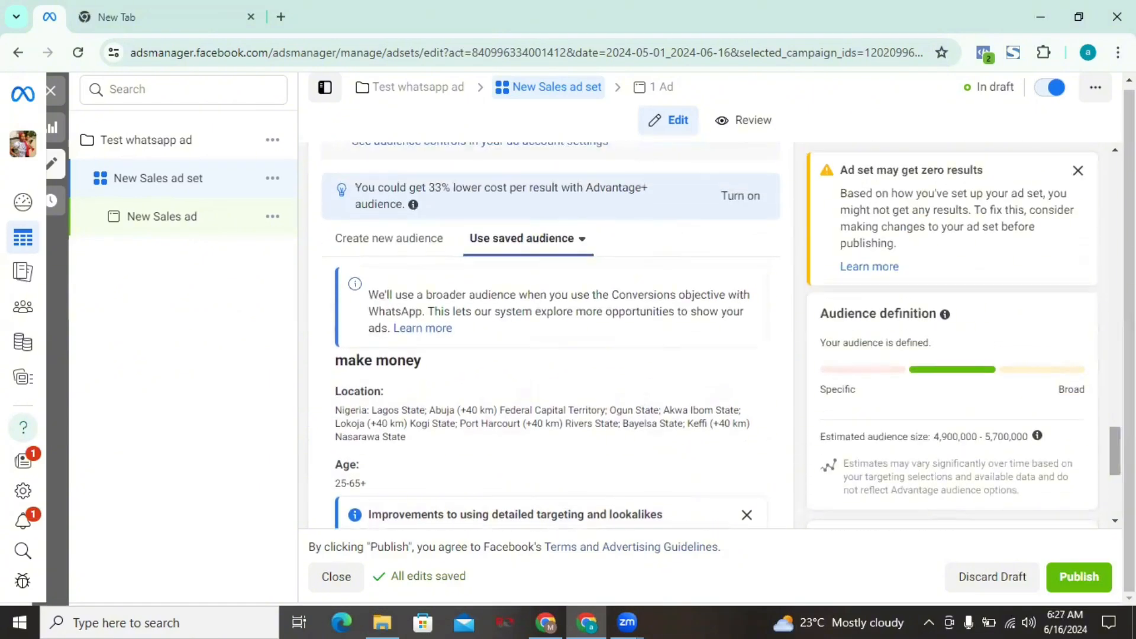
scroll(491, 413, "up", 1)
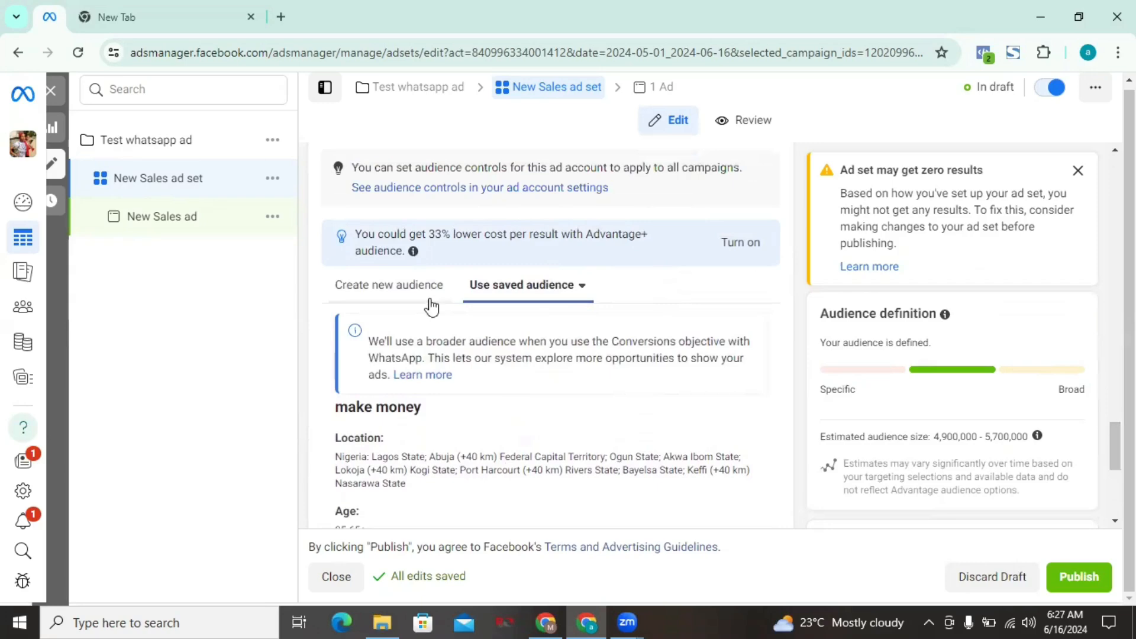
- Return to creating a new audience, keep Nigeria, ages 18-65+, all genders and all languages, and save it as new under the suggested name
left_click(381, 302)
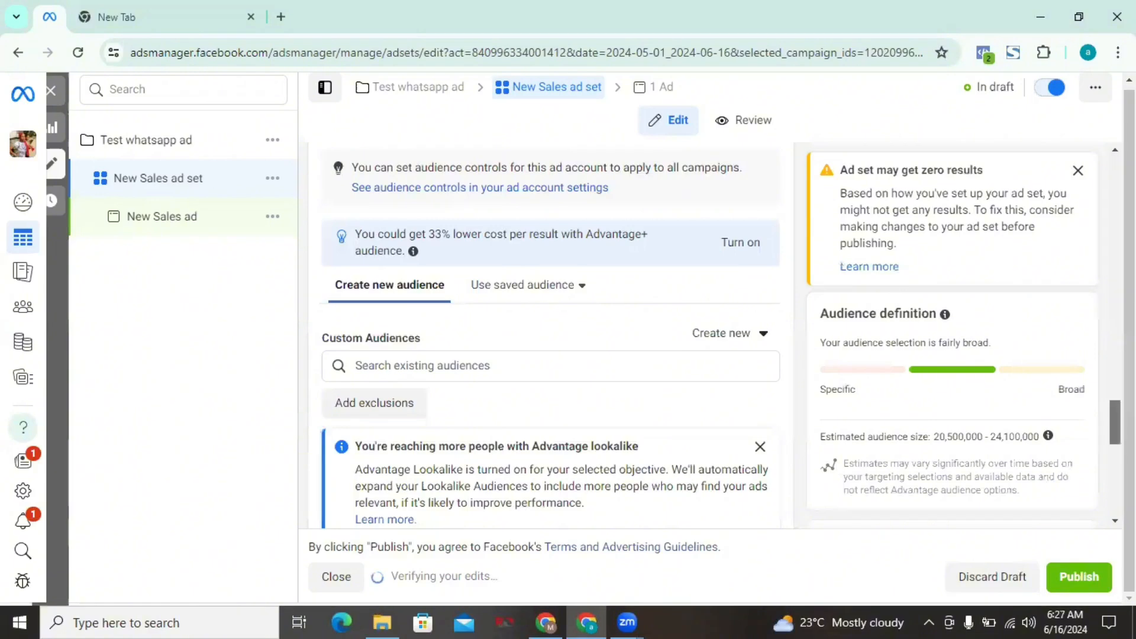
scroll(764, 443, "down", 2)
scroll(520, 354, "down", 3)
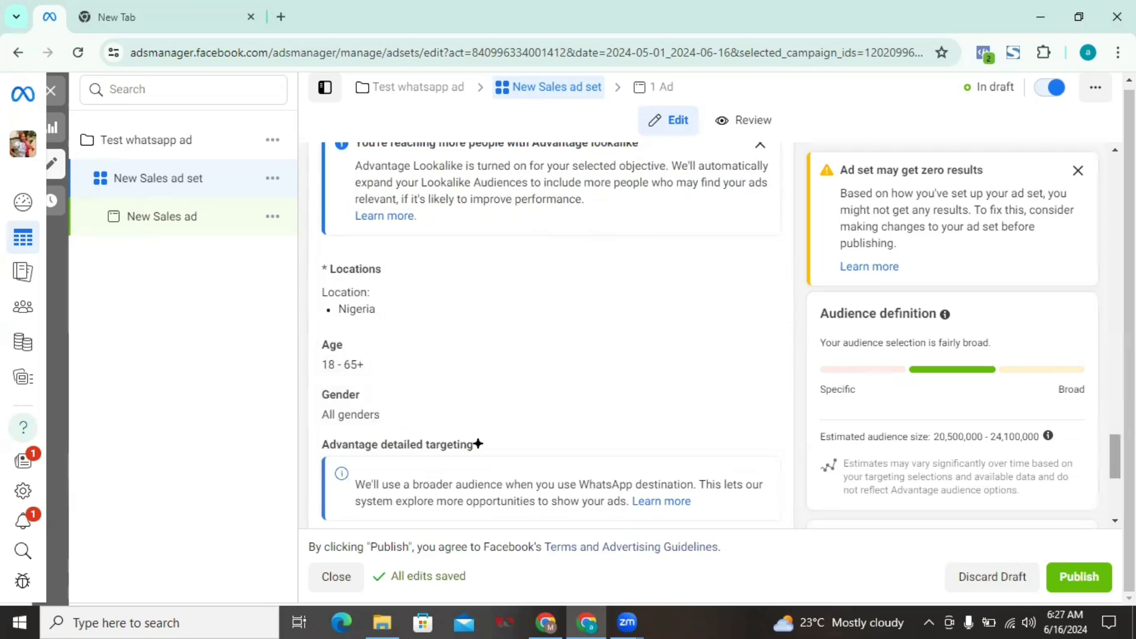
scroll(731, 412, "down", 2)
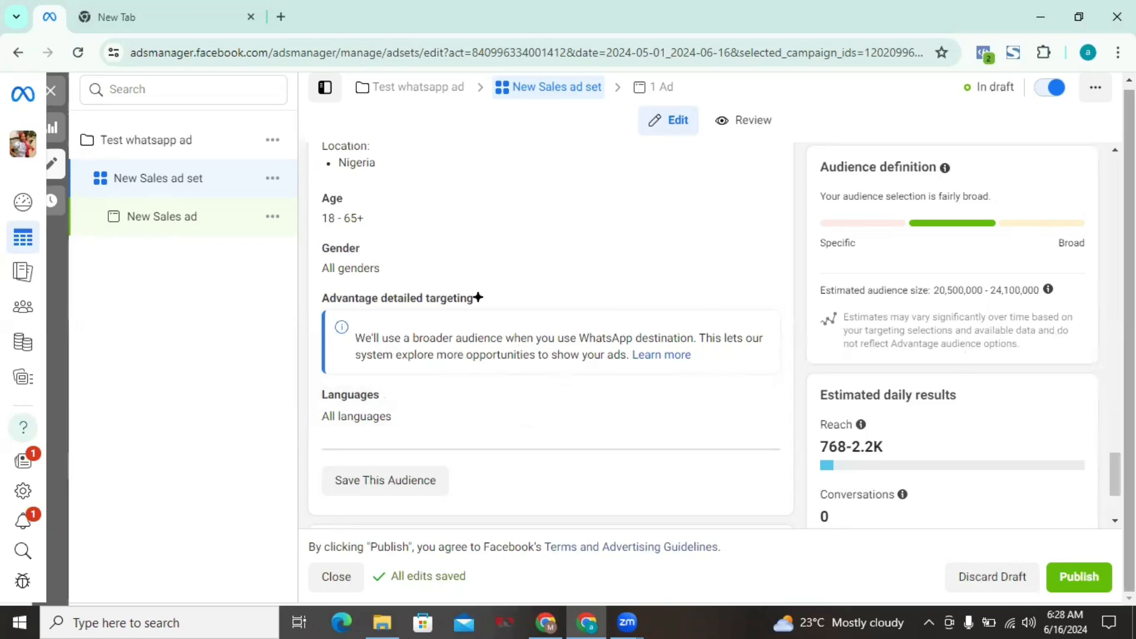
scroll(866, 422, "down", 1)
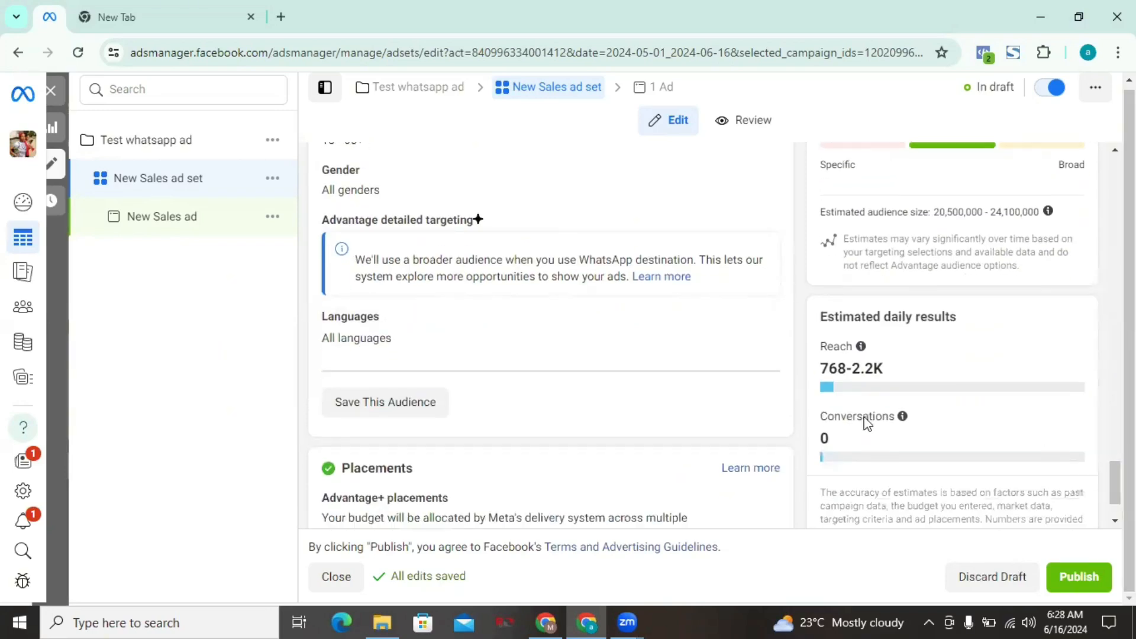
left_click(390, 401)
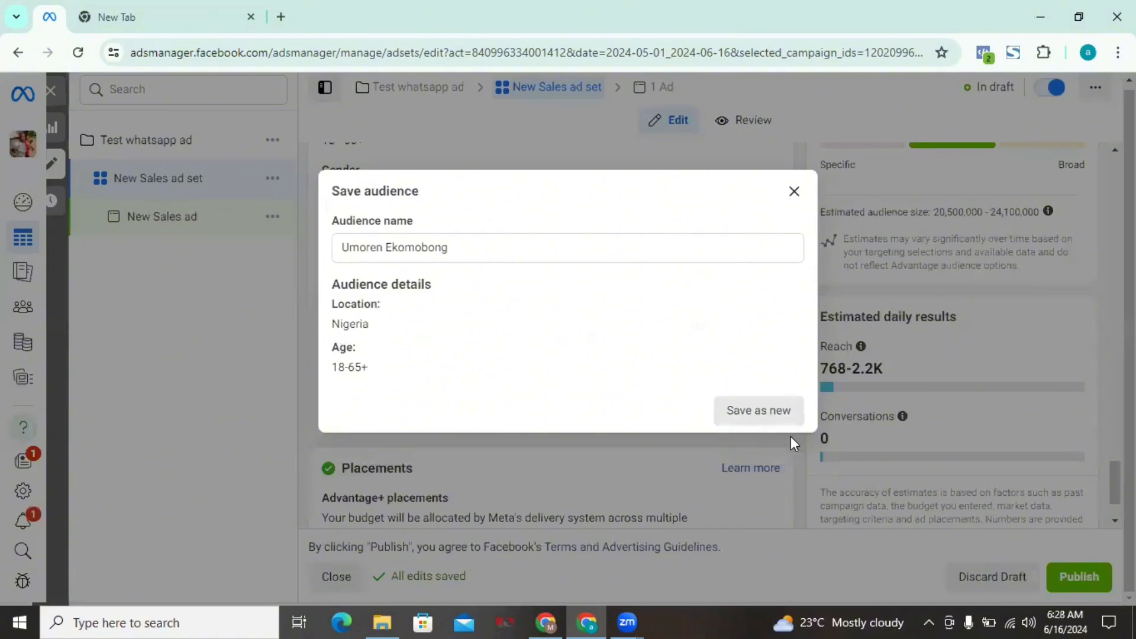
left_click(745, 410)
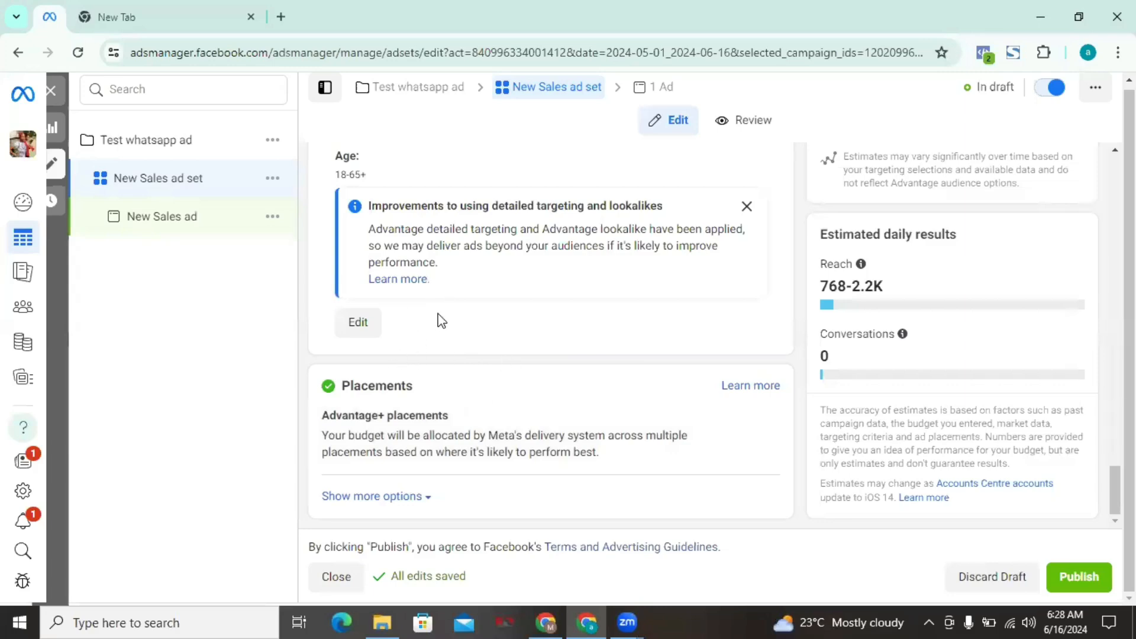
- Open the saved audience for editing, review its location, age, gender, detailed targeting and language options, and close it without changes
left_click(371, 328)
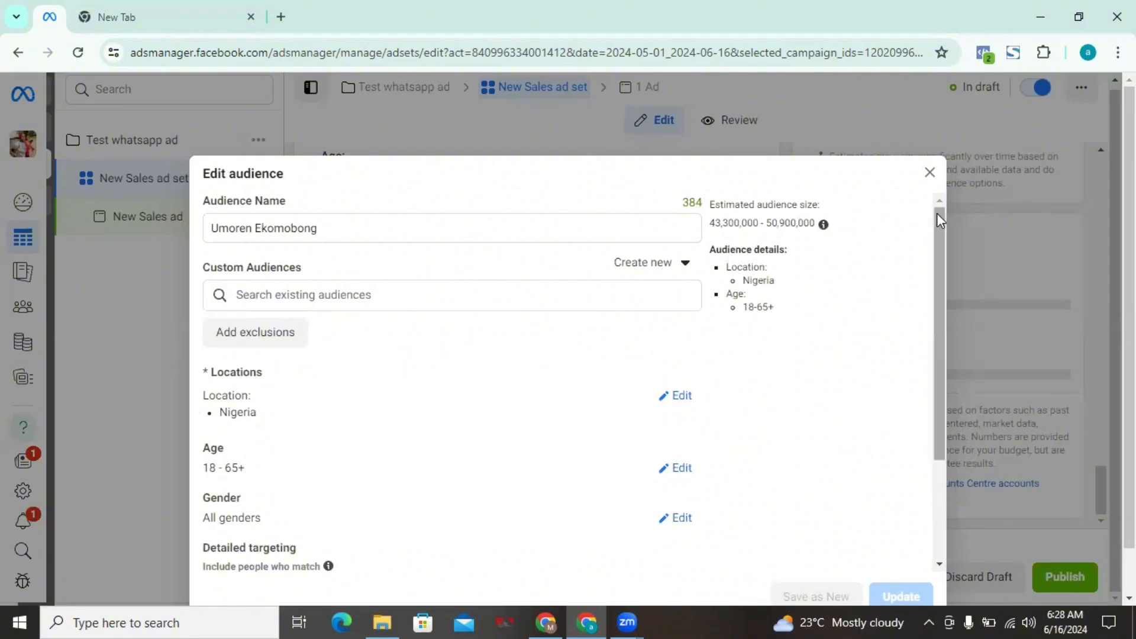
left_click_drag(937, 212, 952, 343)
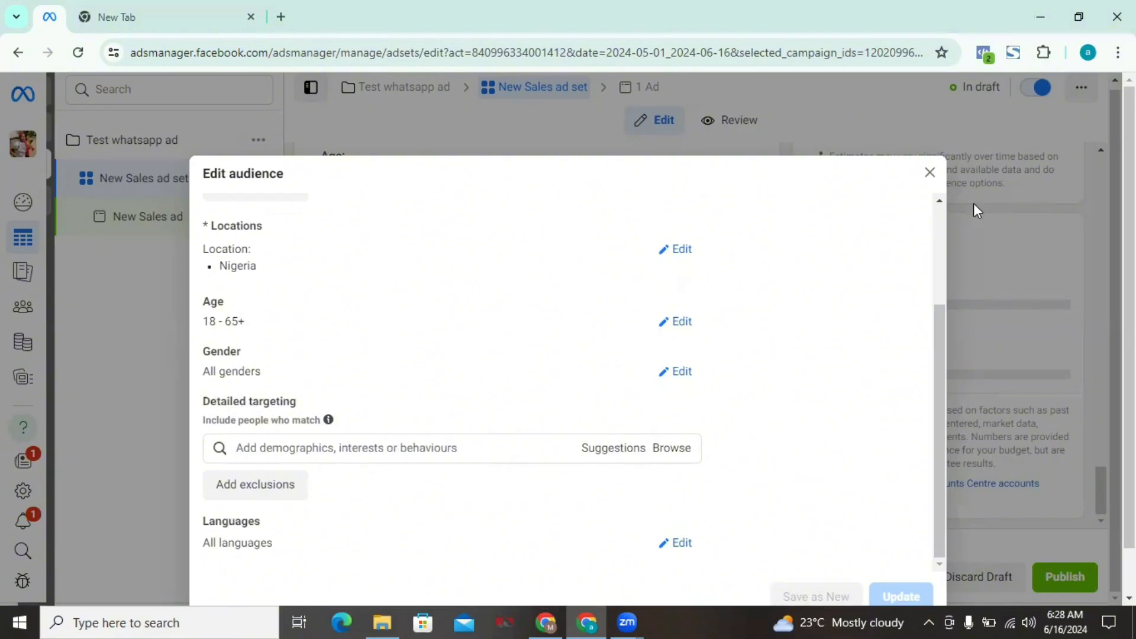
left_click(925, 180)
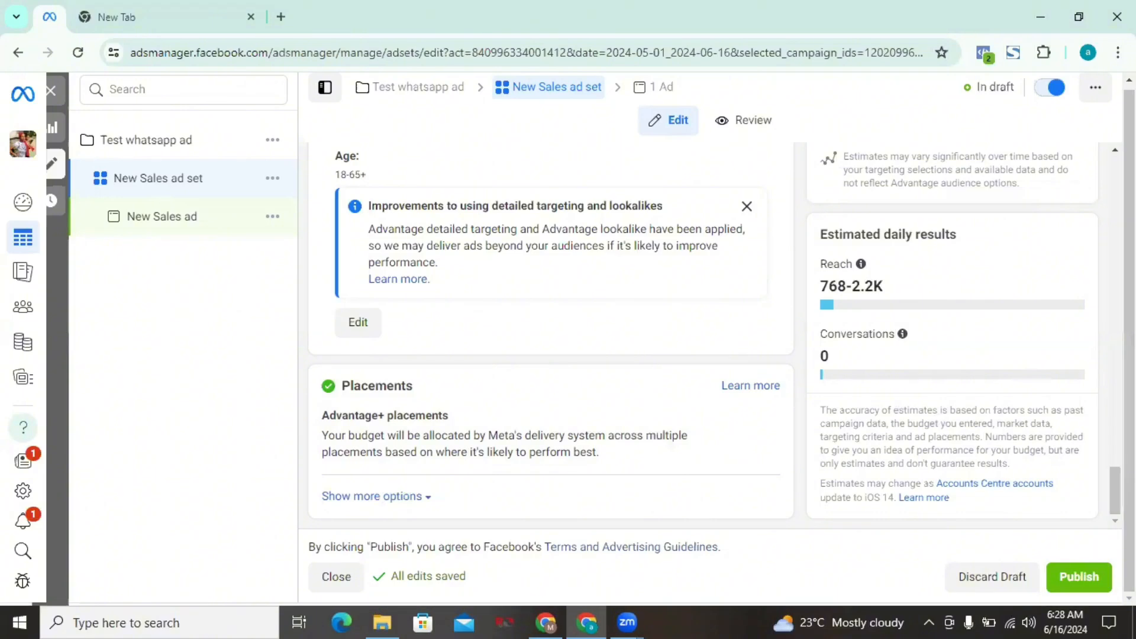
- Change the ad set's placements from Advantage+ placements to Manual placements
mouse_move(1115, 485)
left_mouse_down()
mouse_move(1114, 461)
mouse_move(1114, 486)
left_mouse_up()
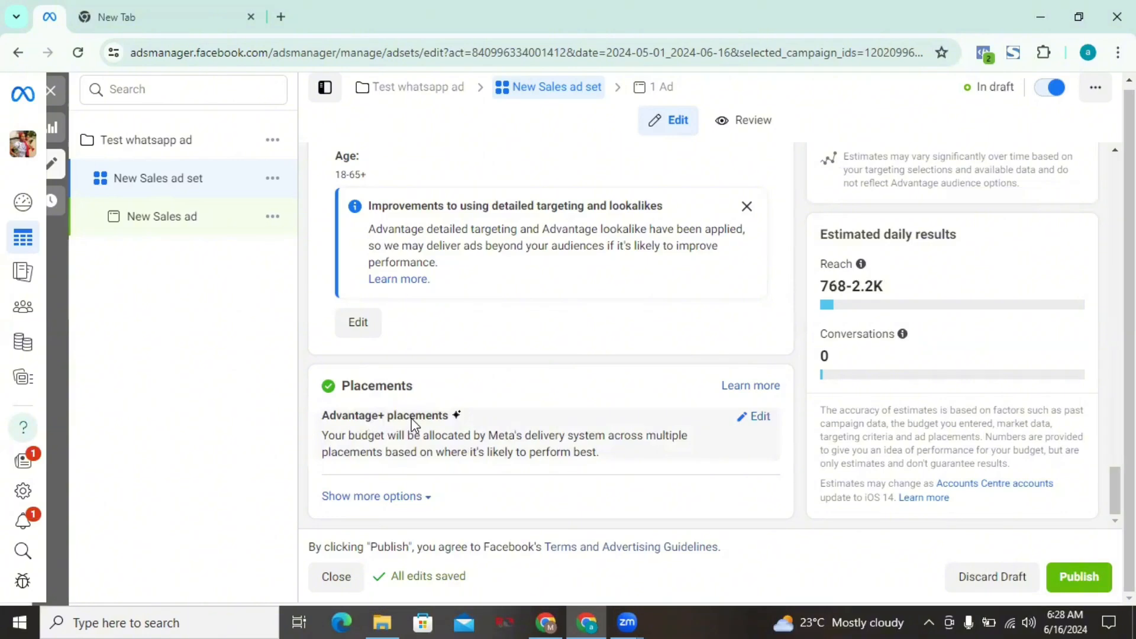
left_click(758, 417)
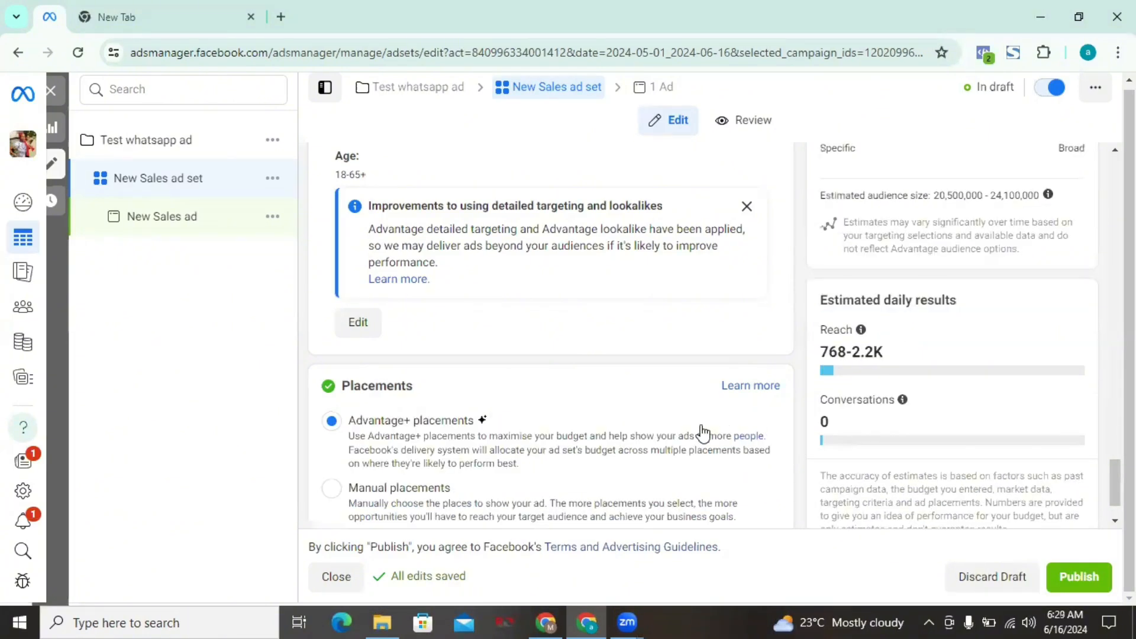
scroll(1017, 470, "down", 1)
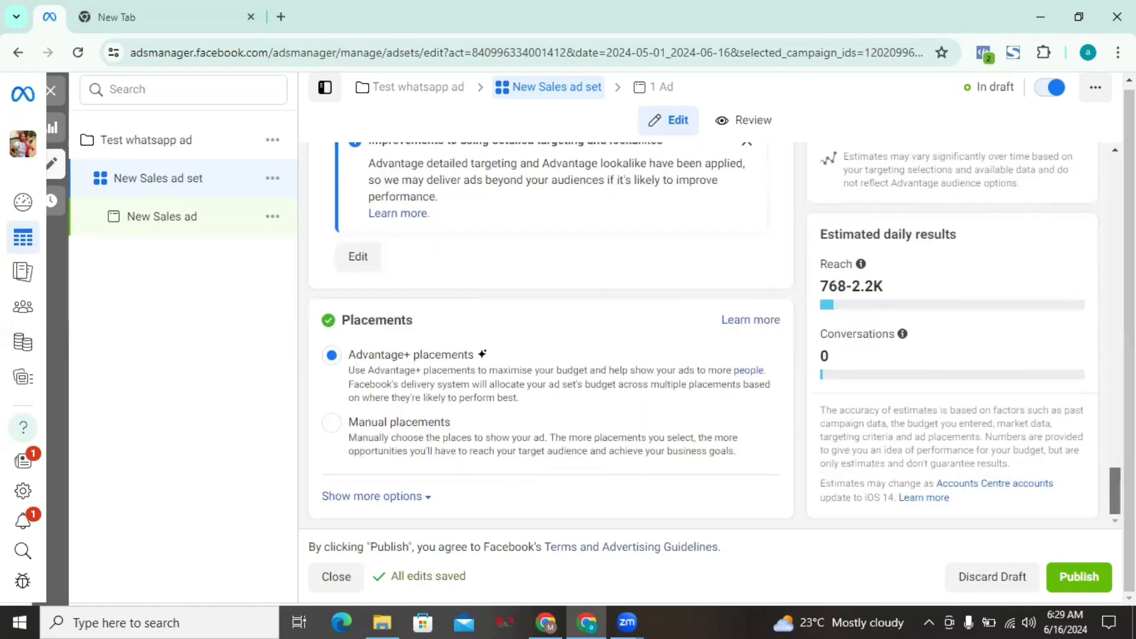
left_click(332, 423)
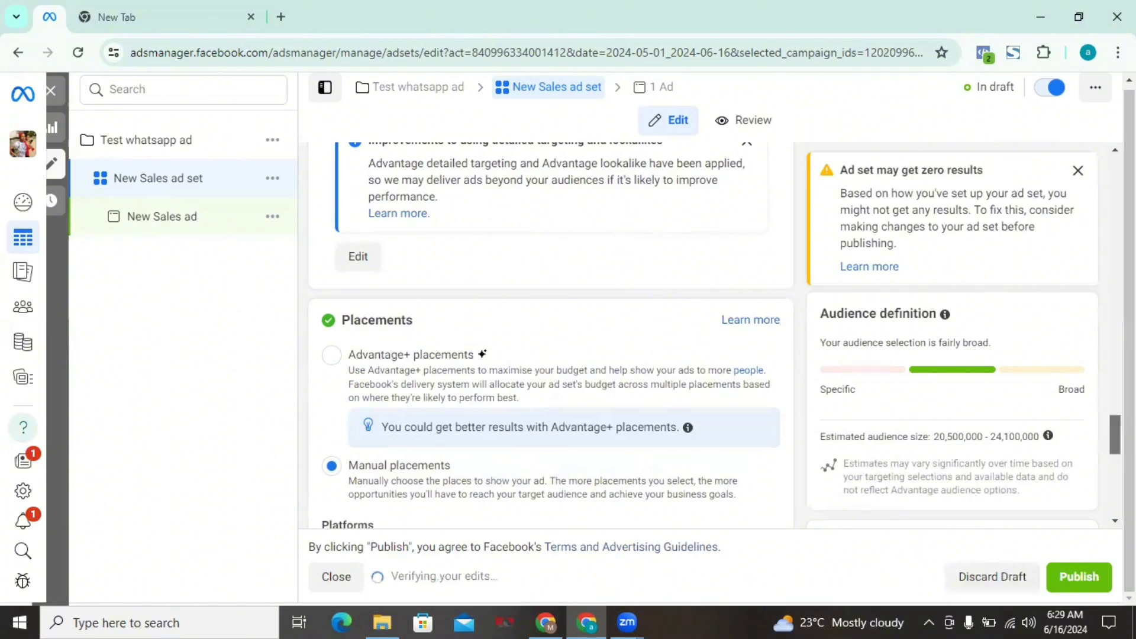
scroll(550, 331, "down", 5)
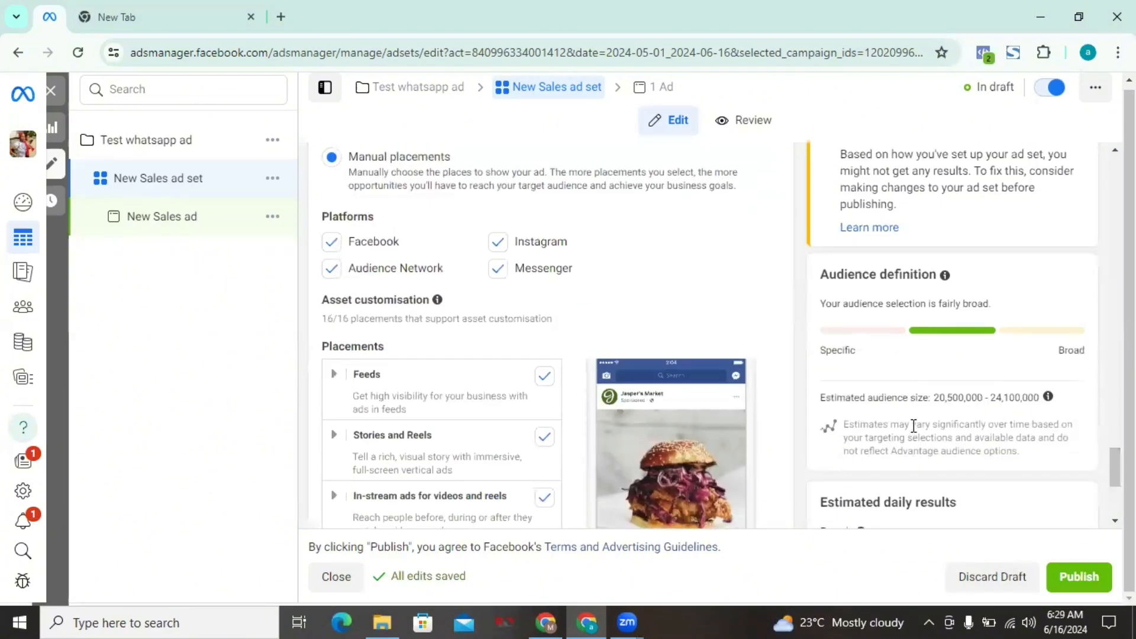
- Deselect the Messenger, Audience Network and Instagram platforms so that only Facebook is used for placements
left_click(499, 270)
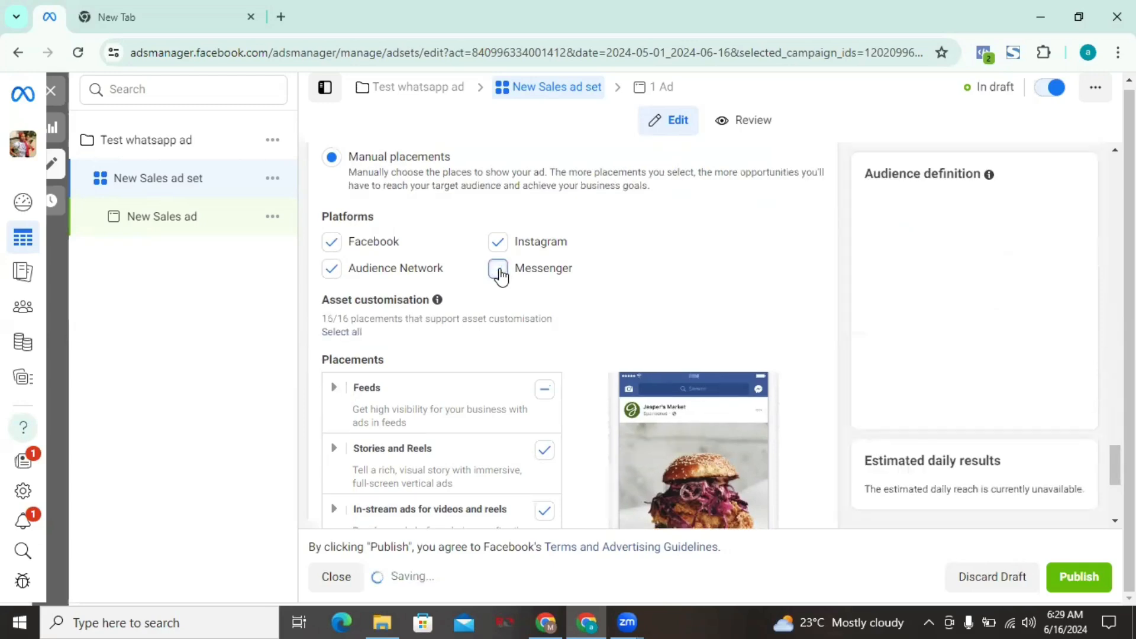
left_click(330, 271)
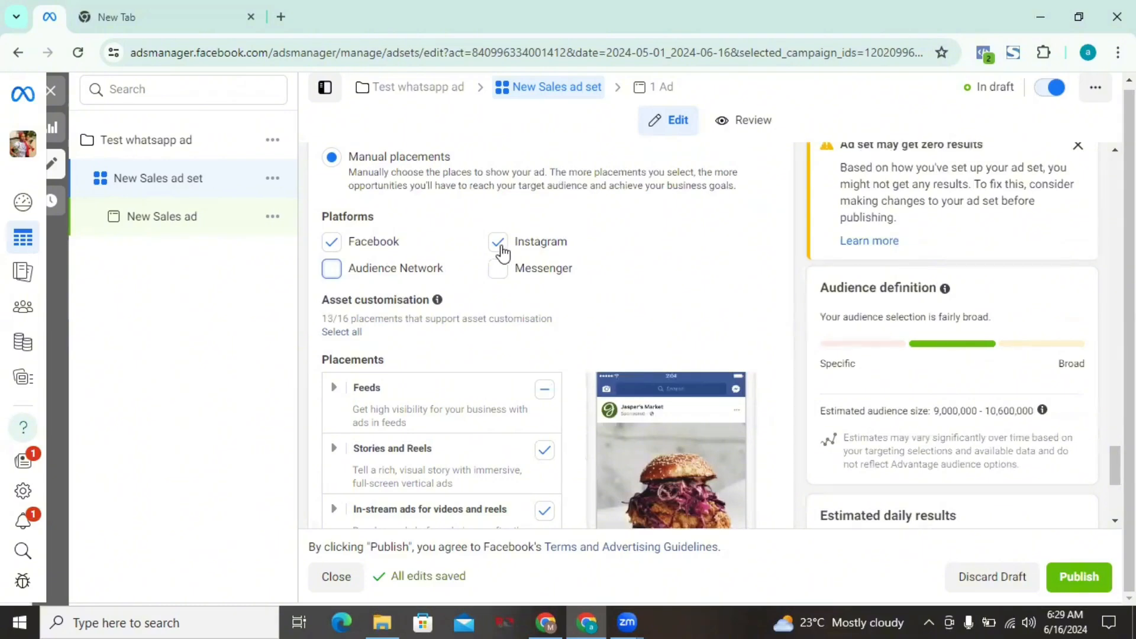
left_click(500, 249)
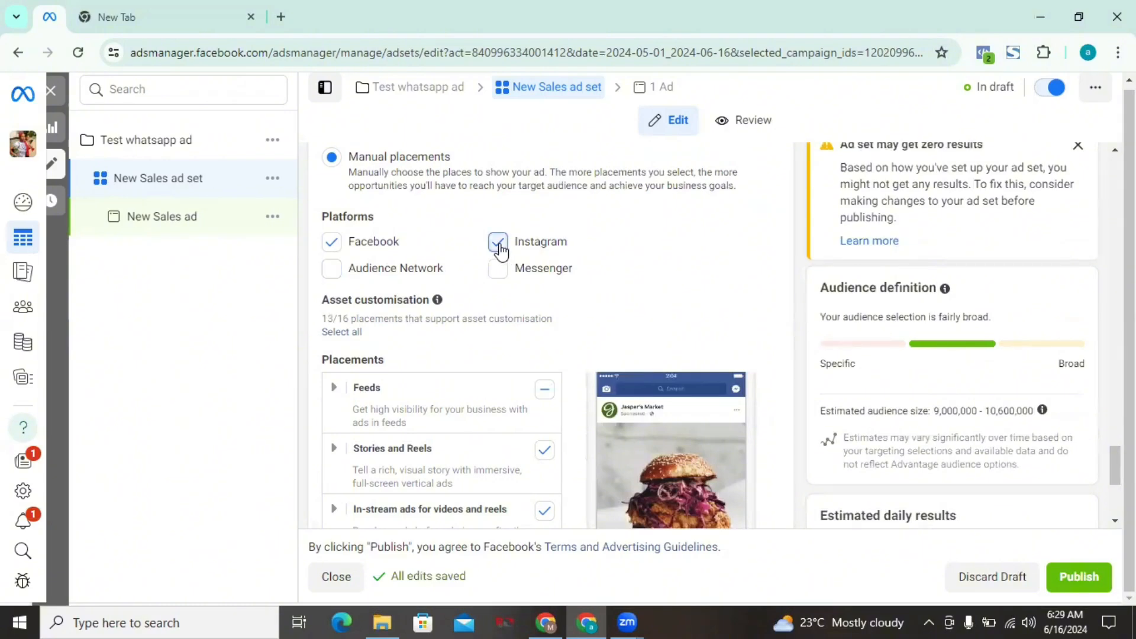
left_click(499, 247)
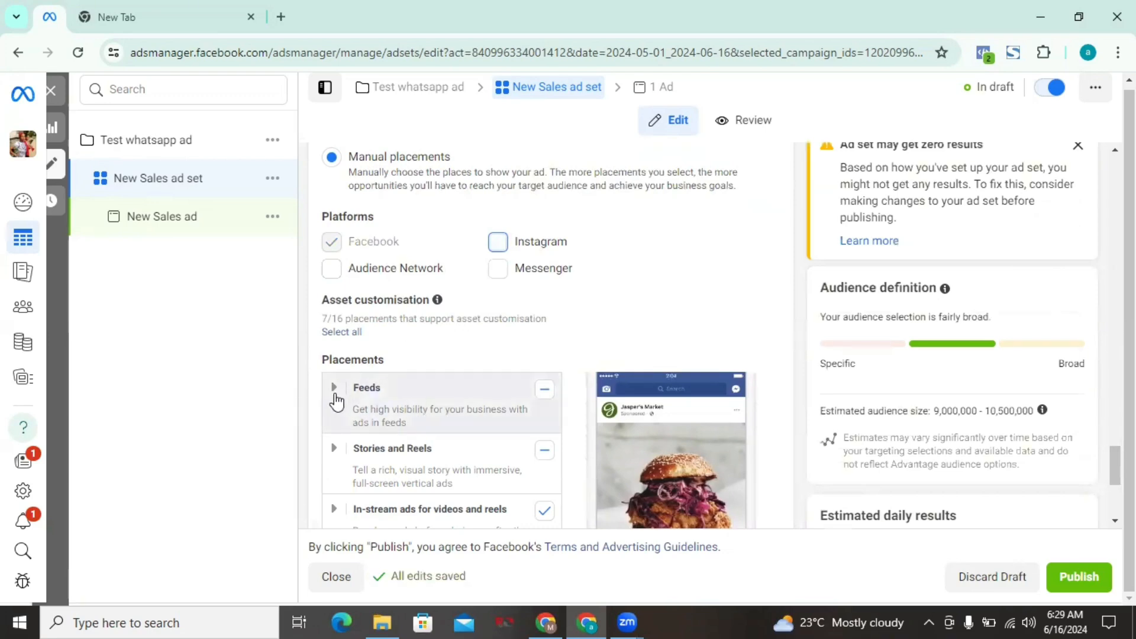
- In the Feeds placements, deselect Facebook Marketplace and Facebook video feeds, keeping Facebook Feed
left_click(335, 392)
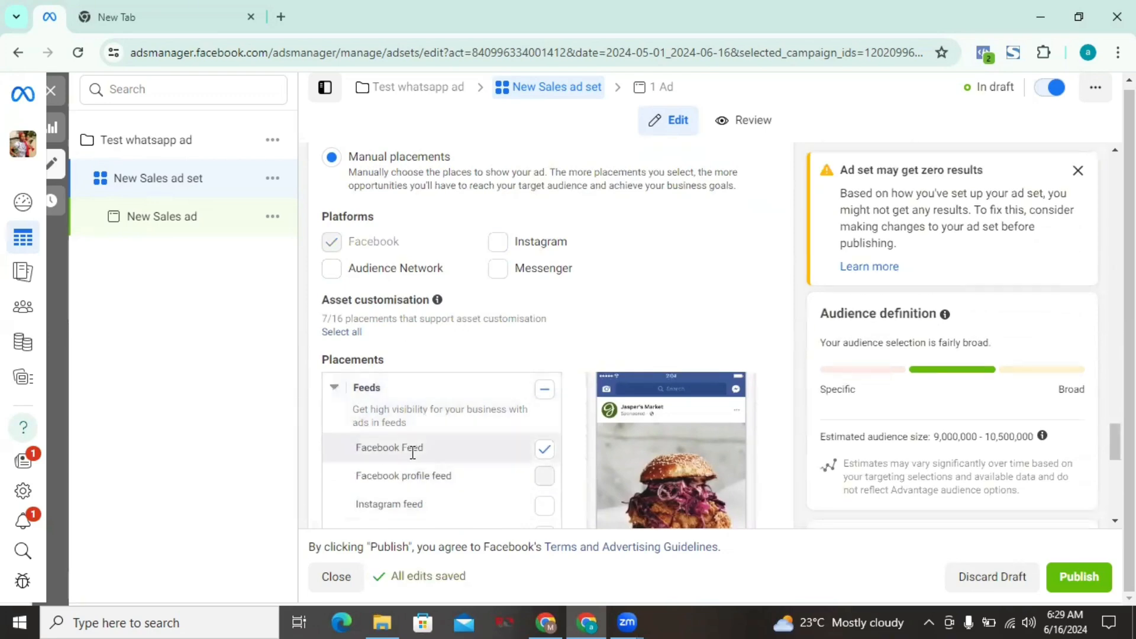
left_click_drag(1115, 448, 1114, 462)
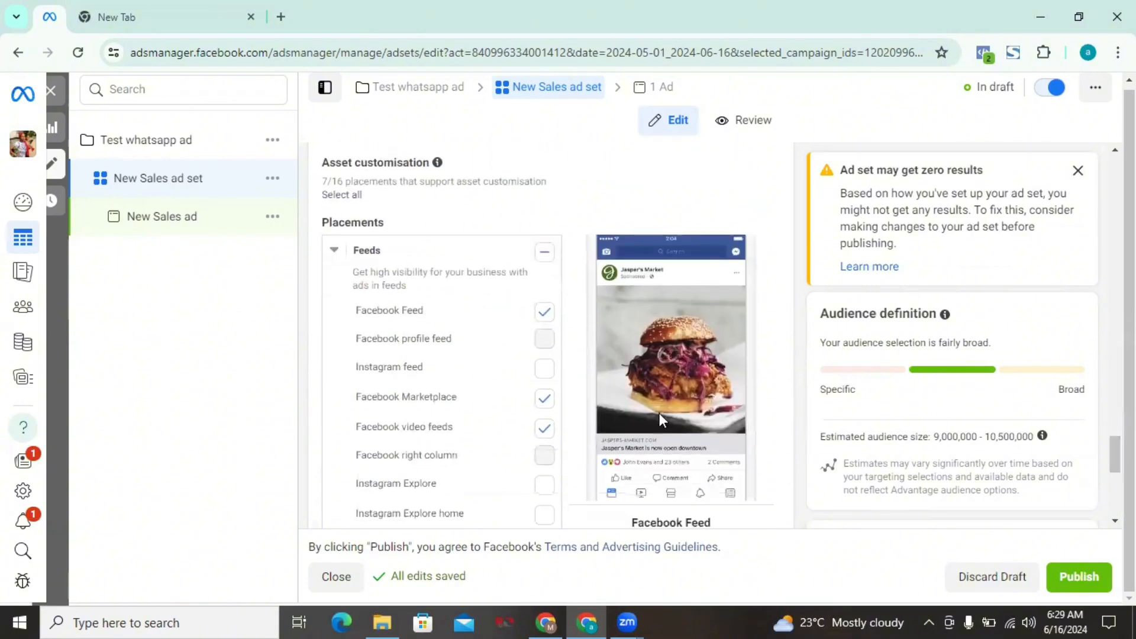
left_click(547, 399)
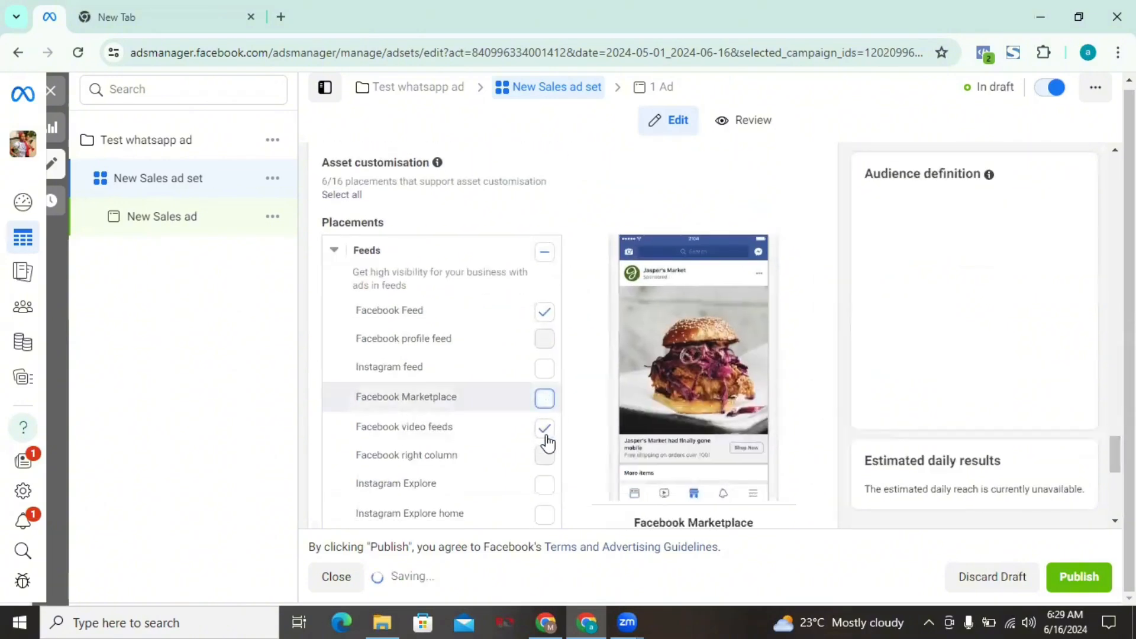
left_click(545, 435)
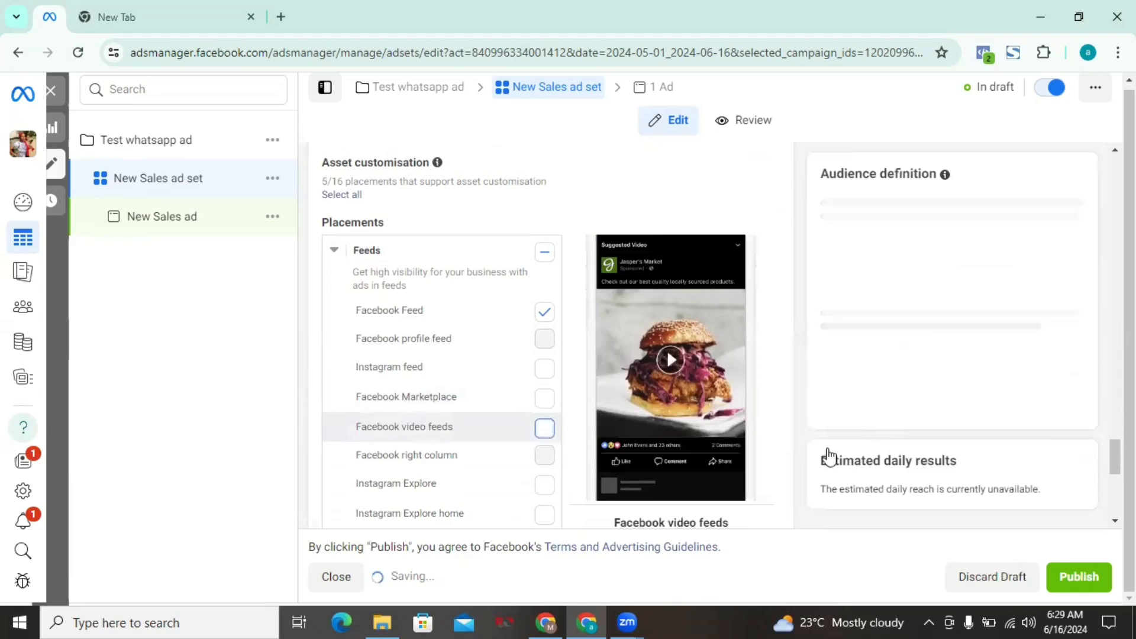
- Check the Stories and Reels placements, keeping Facebook Stories and Facebook Reels, and deselect in-stream ads for videos and reels
scroll(354, 292, "down", 5)
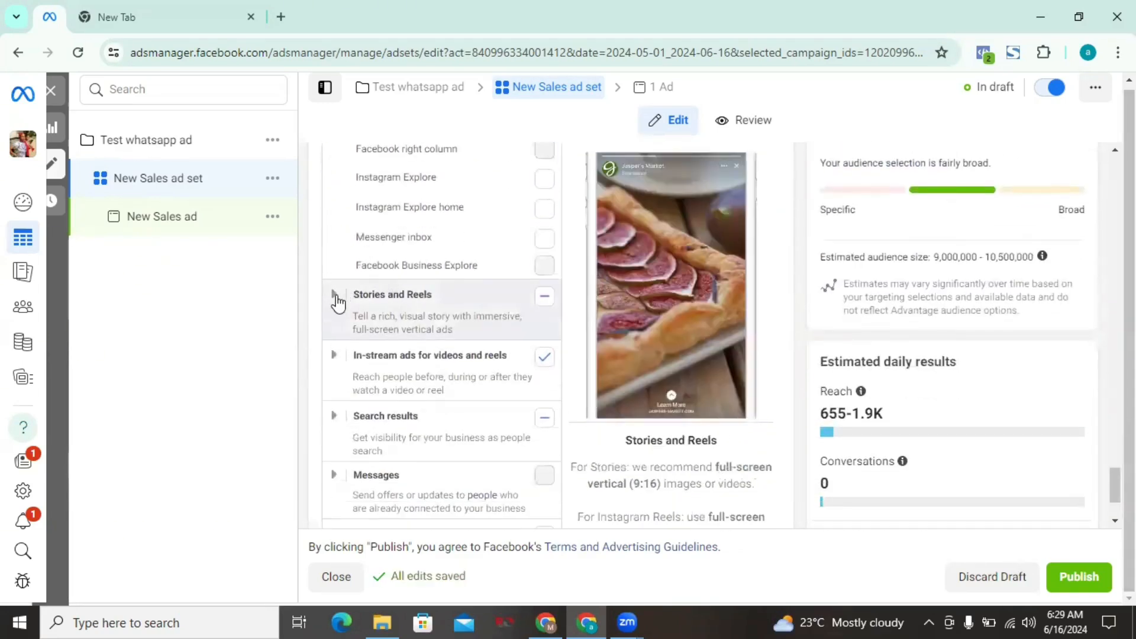
left_click(333, 294)
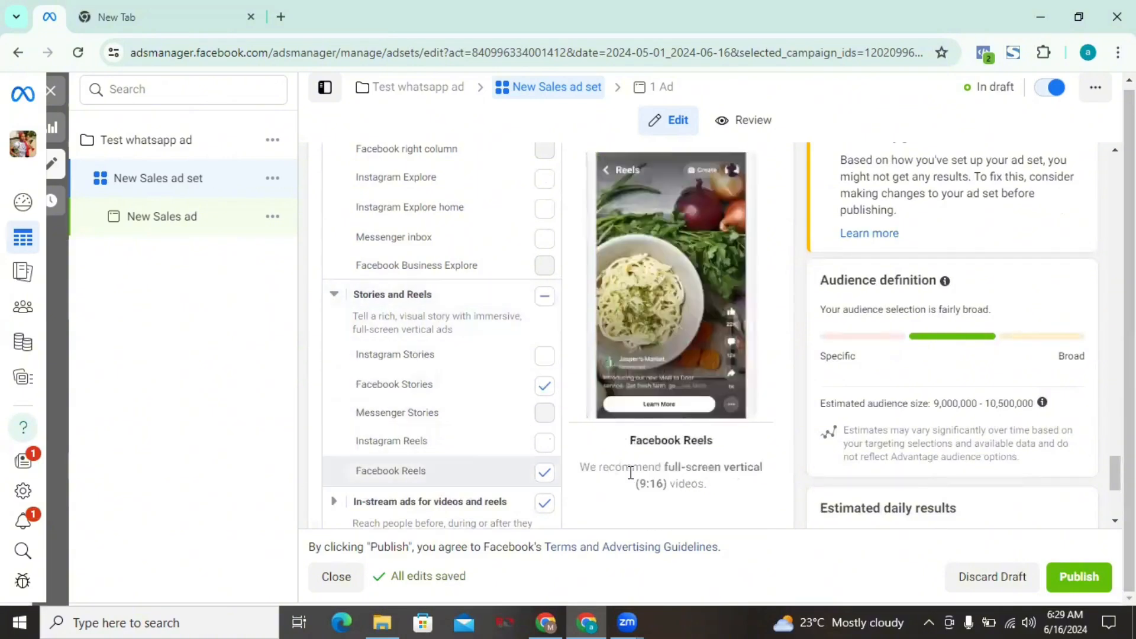
scroll(596, 437, "down", 3)
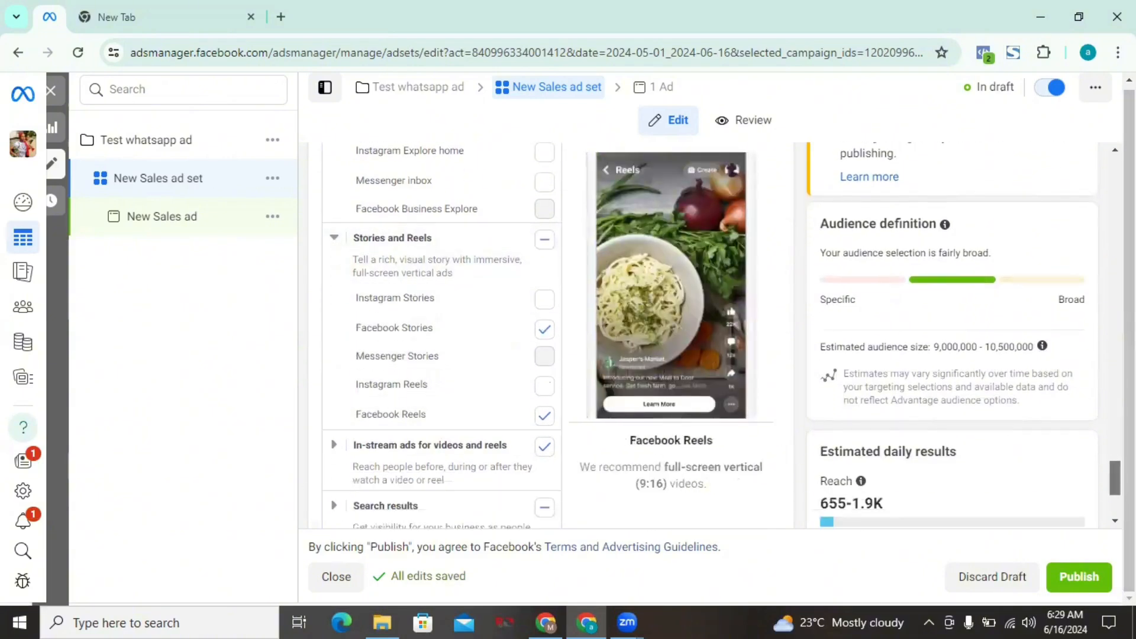
left_click(331, 364)
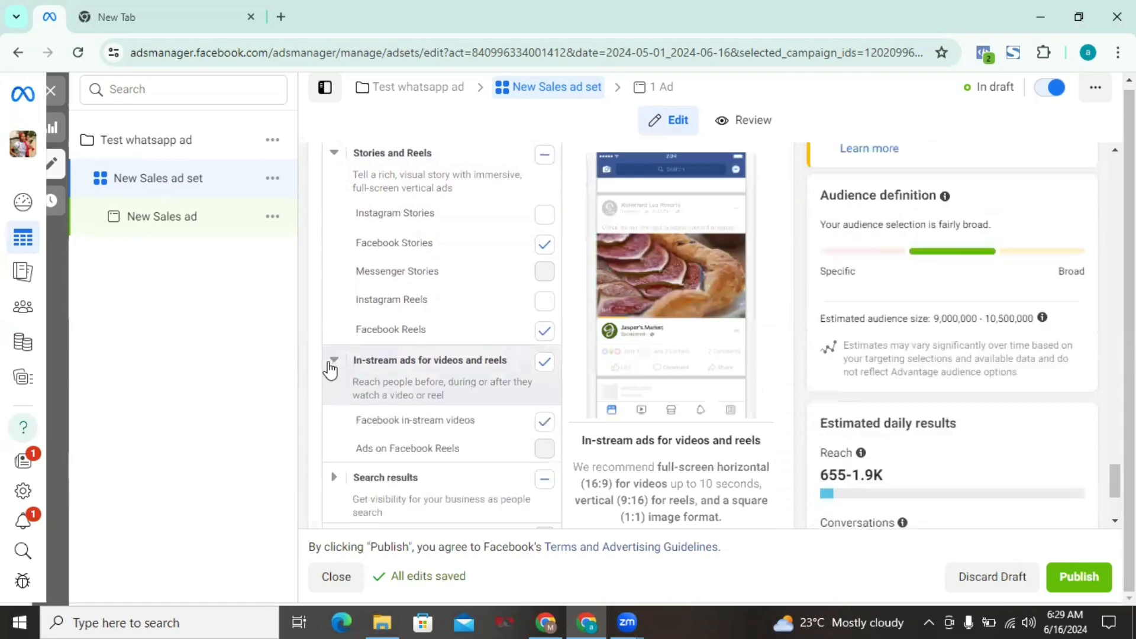
left_click(544, 363)
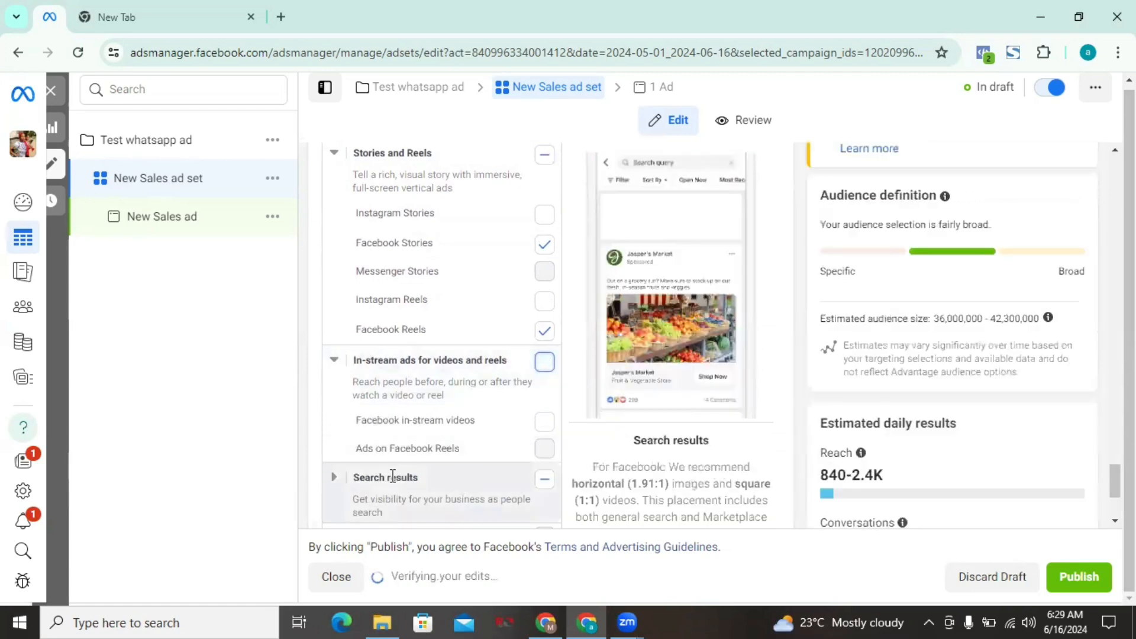
scroll(949, 357, "down", 3)
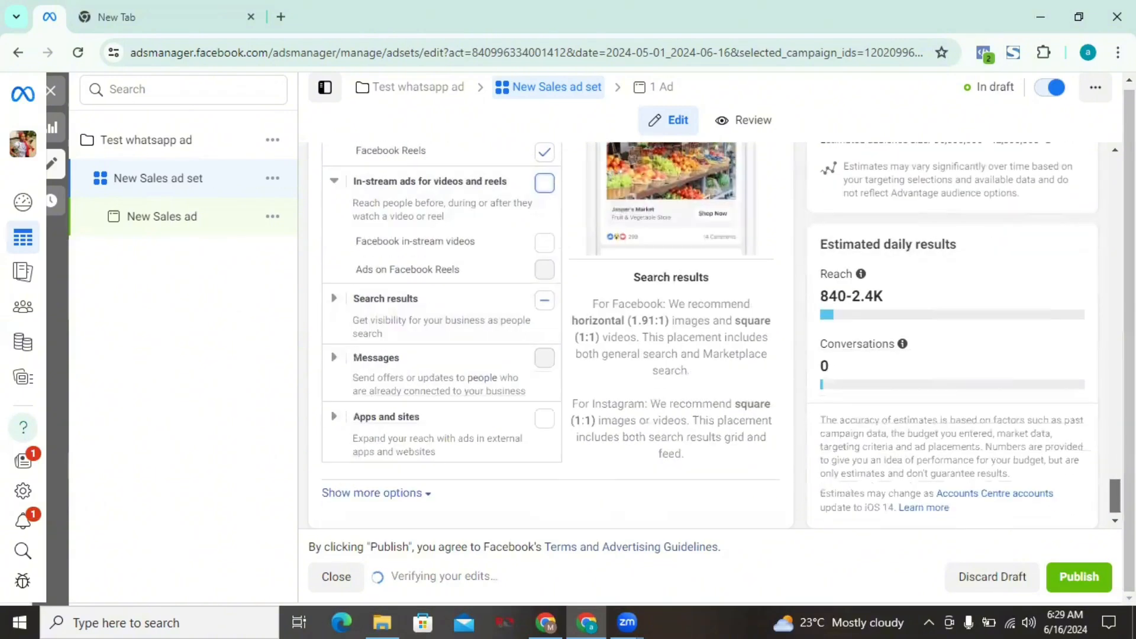
scroll(949, 357, "up", 4)
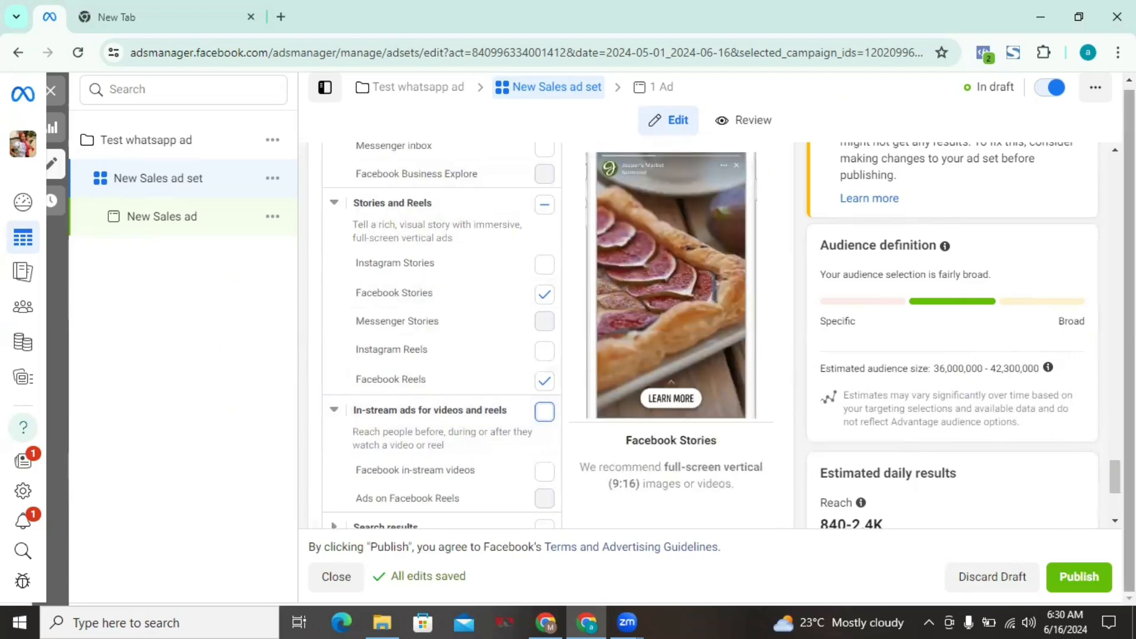
left_click_drag(1115, 478, 1114, 500)
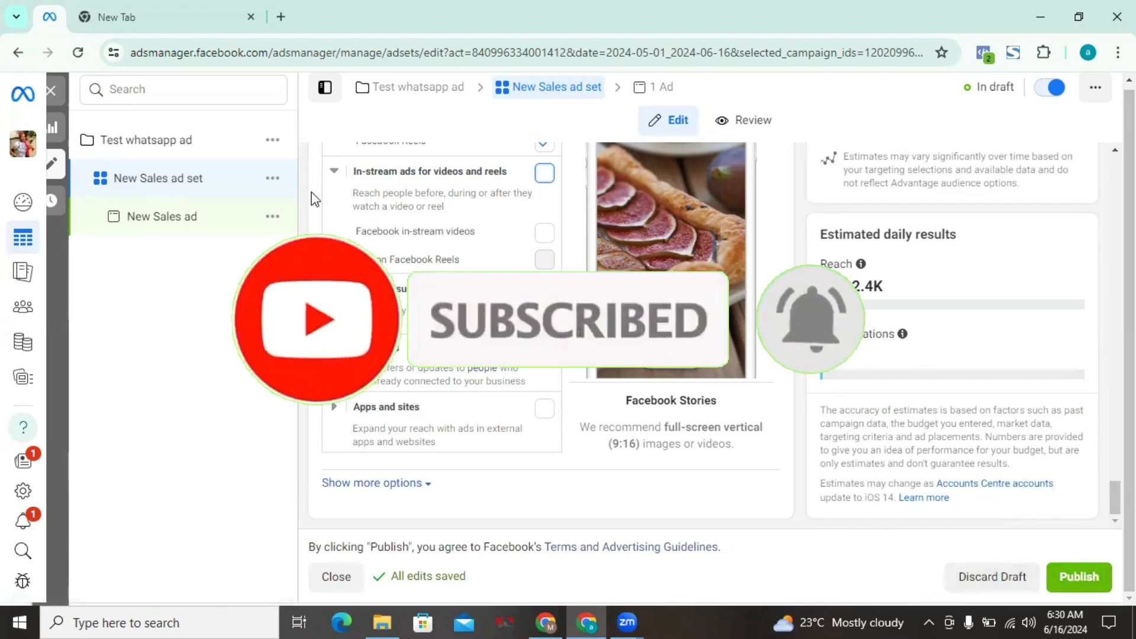
- Open the New Sales ad for editing and review its name, partnership ad, identity and ad setup sections
left_click(177, 220)
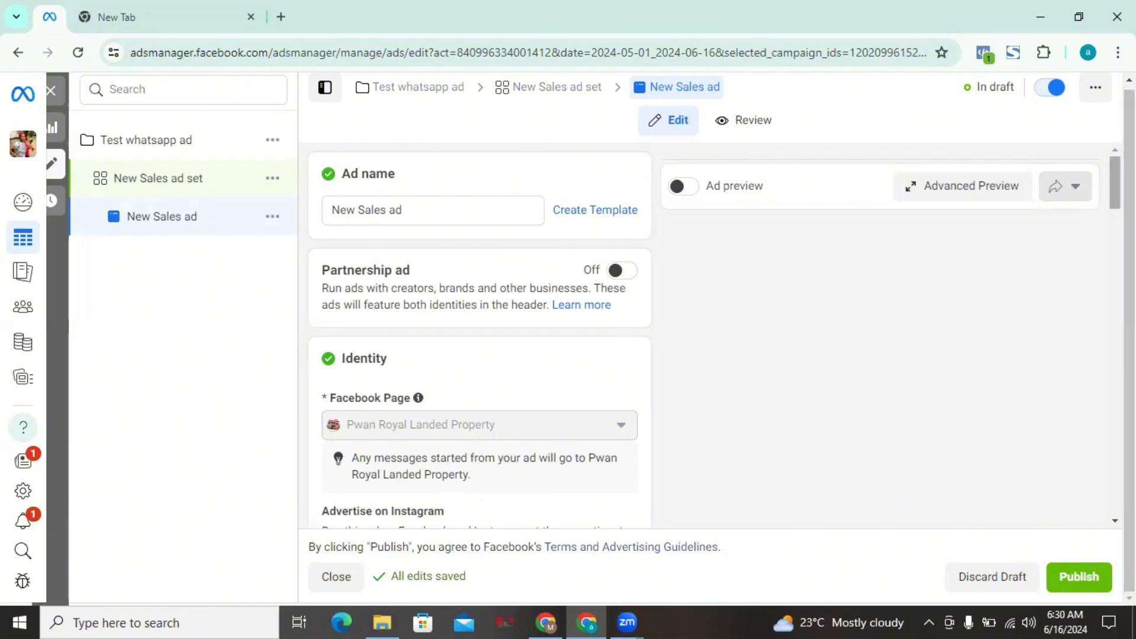
scroll(479, 331, "down", 5)
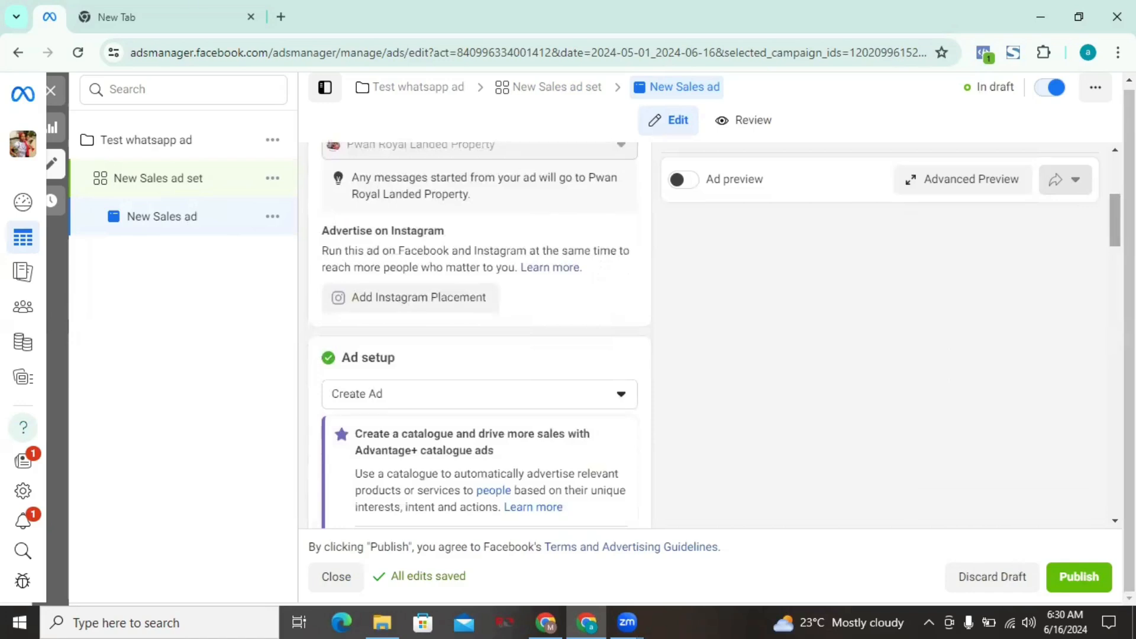
scroll(541, 205, "up", 5)
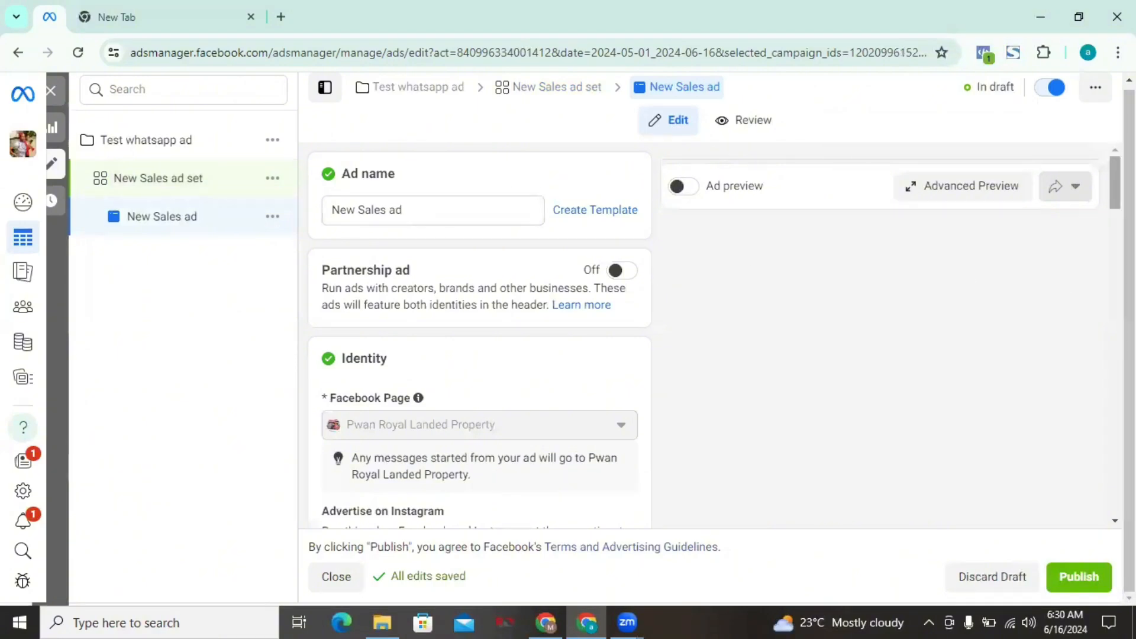
scroll(539, 206, "down", 4)
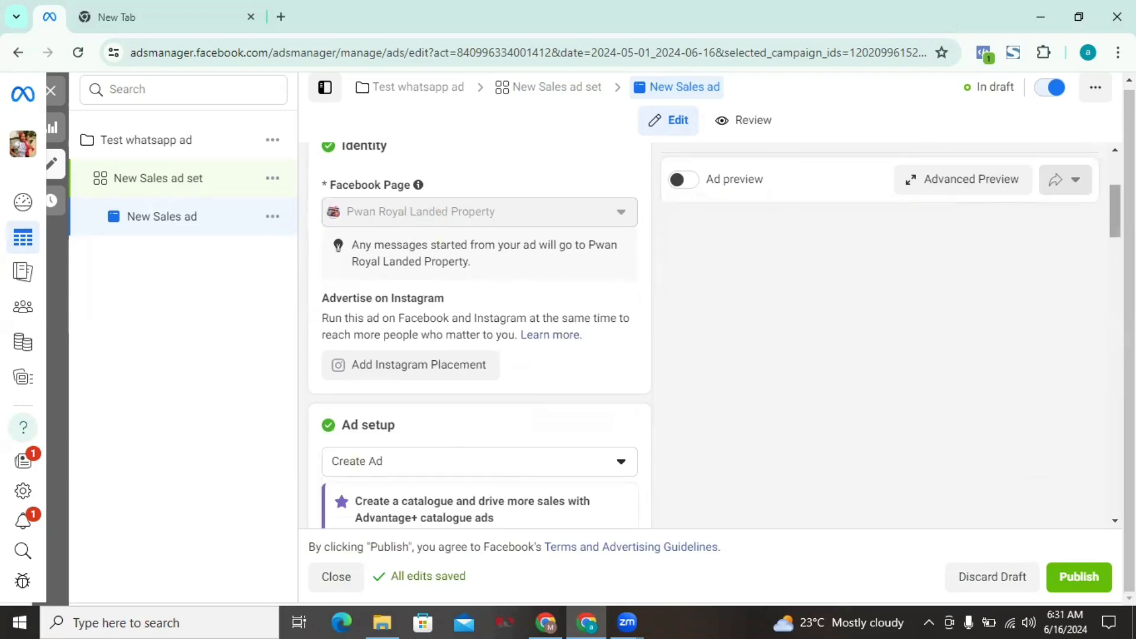
scroll(1115, 213, "down", 2)
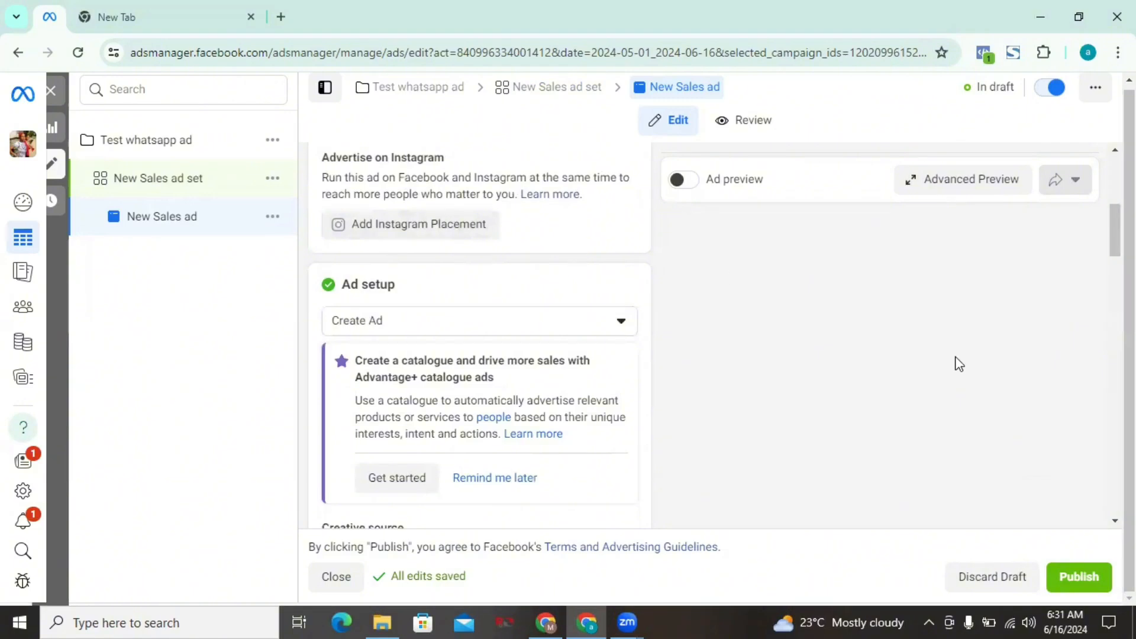
scroll(1115, 231, "down", 2)
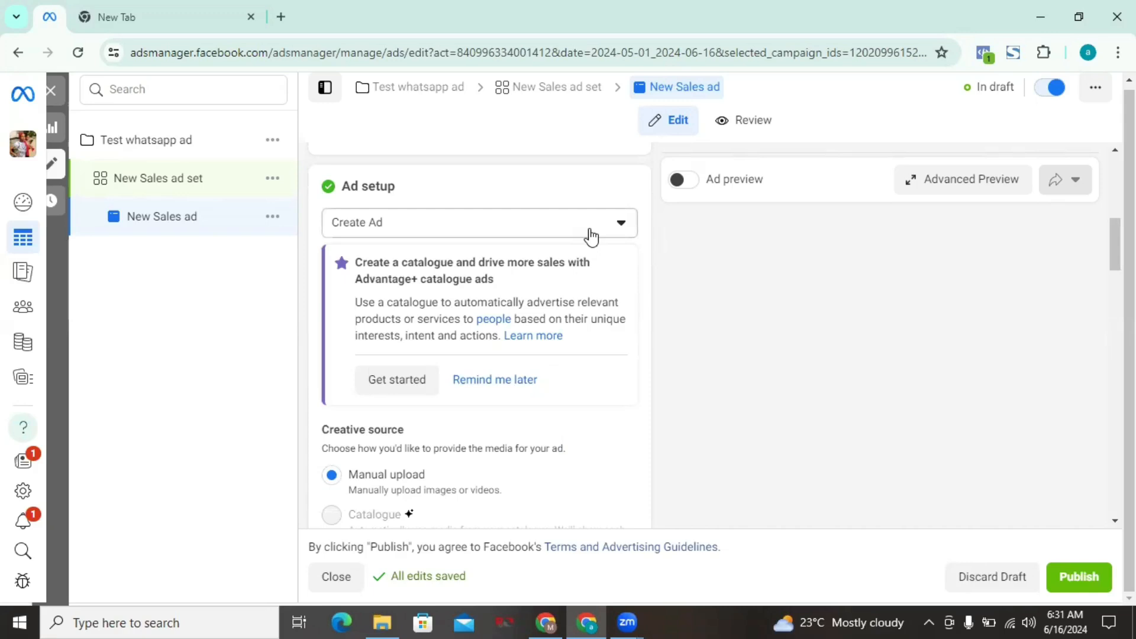
- Set the ad setup to Use existing post and choose the published Facebook video post dated 4 Jun 2024 as the creative
left_click(399, 231)
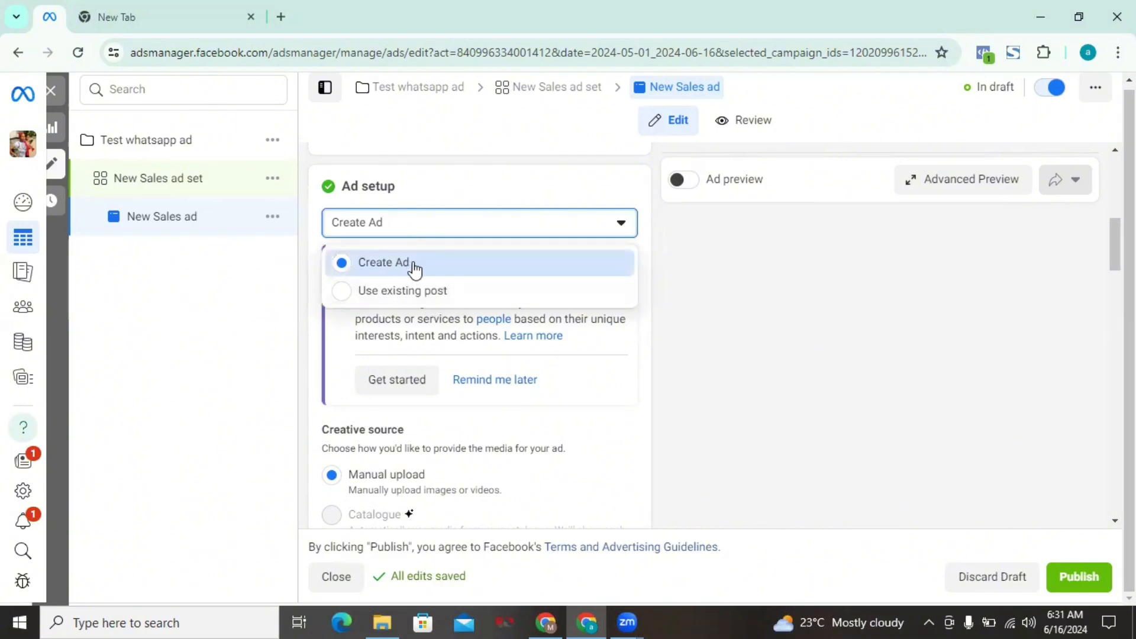
left_click(401, 296)
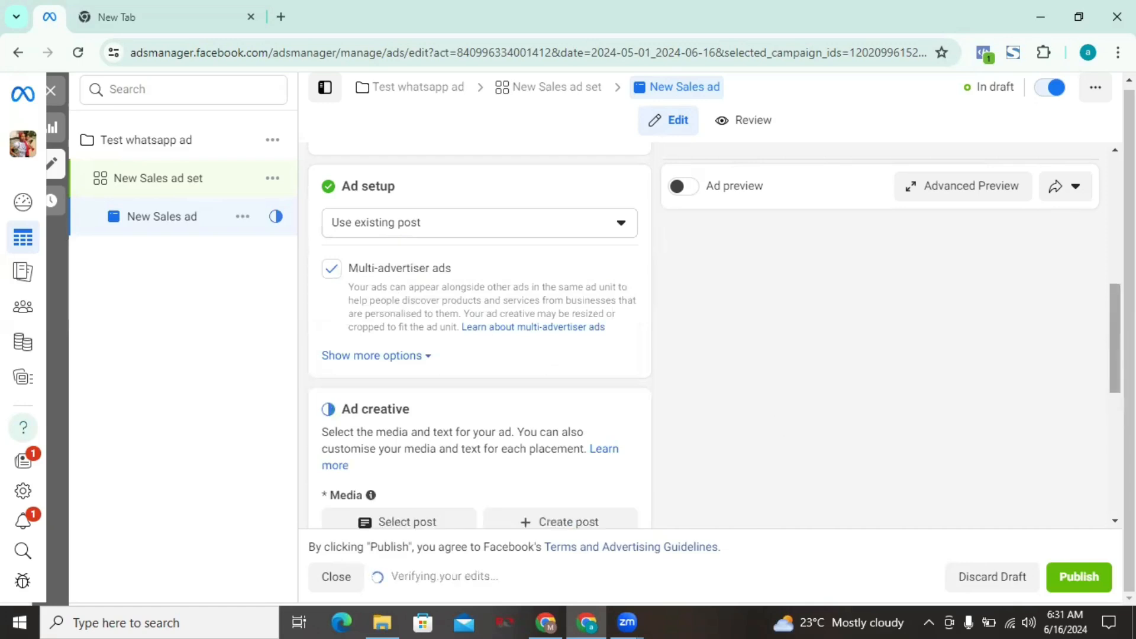
left_click_drag(1114, 338, 1114, 368)
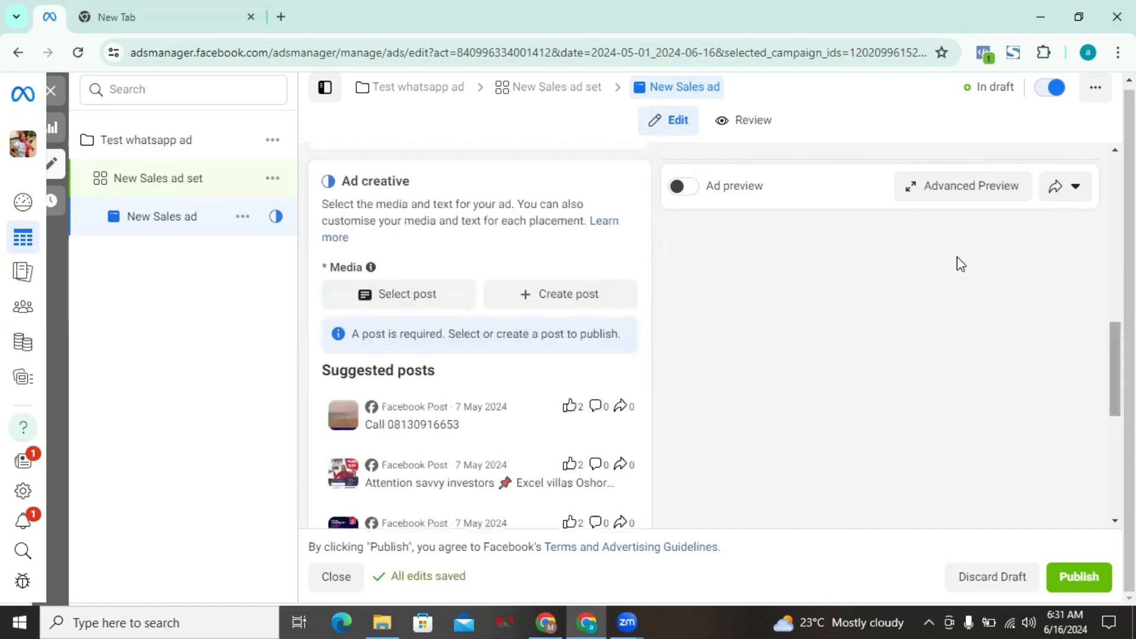
left_click(392, 298)
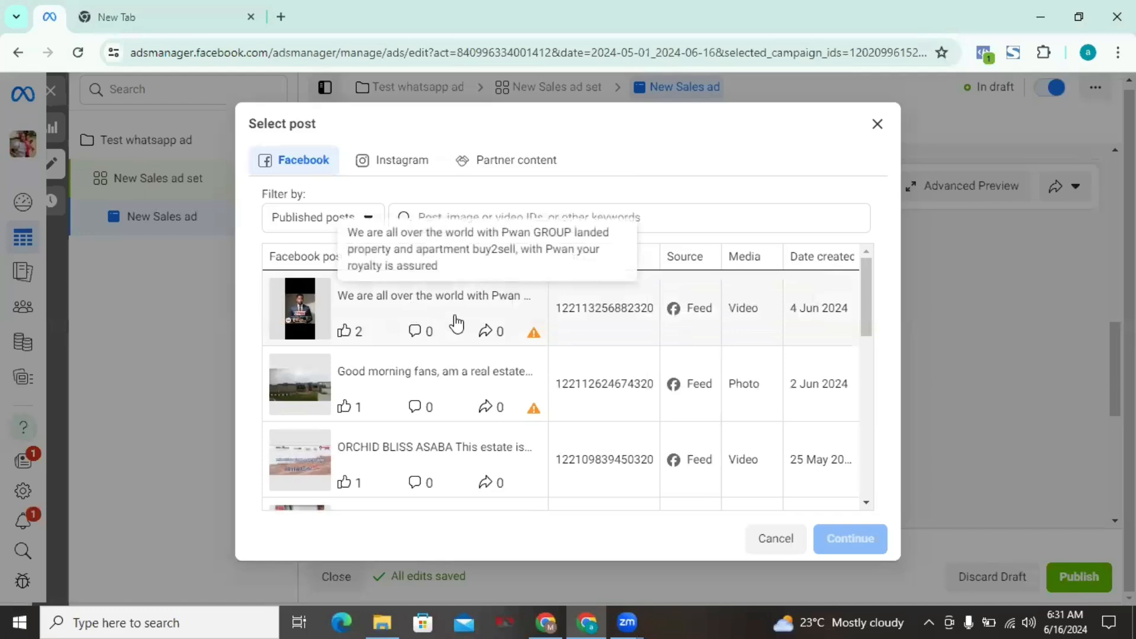
left_click(420, 324)
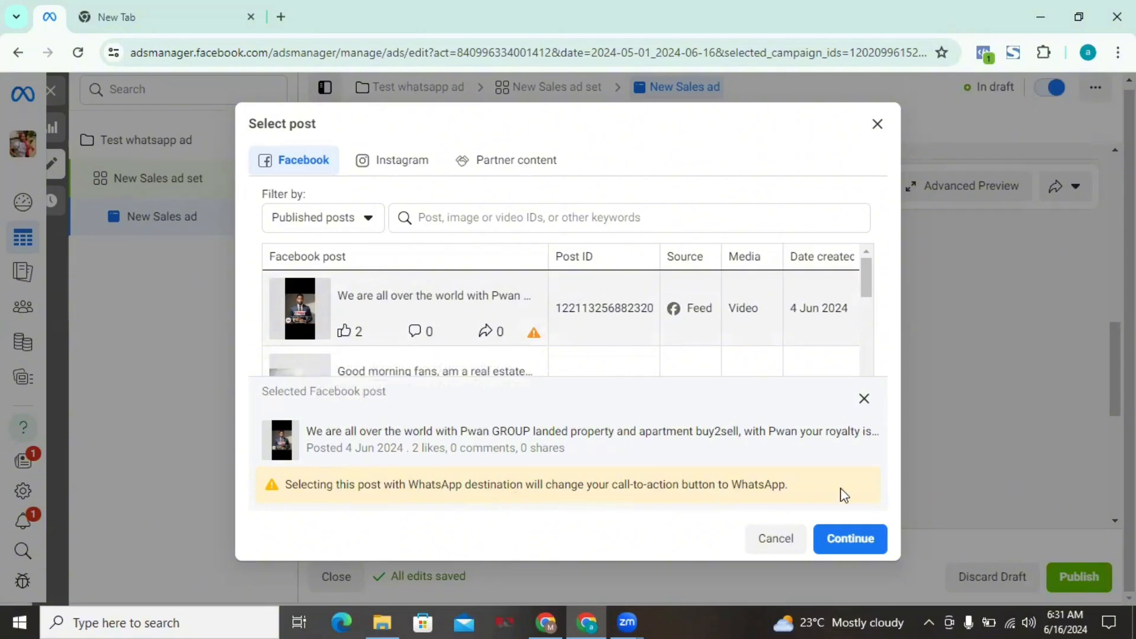
left_click(840, 534)
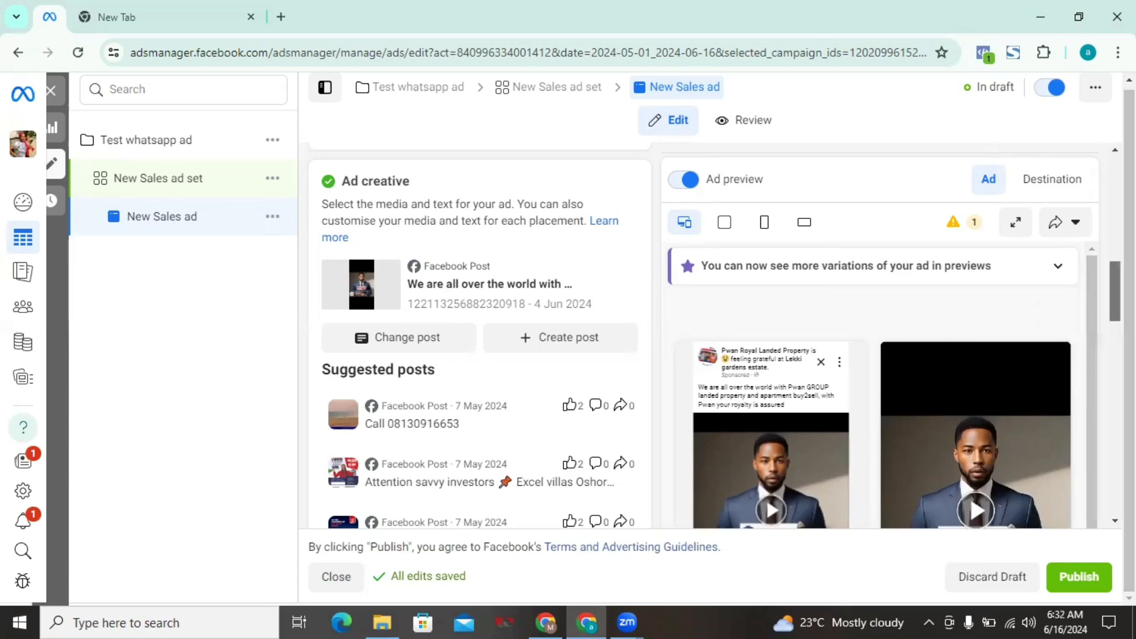
- Try to change the selected post's call to action to Send WhatsApp message, agreeing to update the post
scroll(1100, 331, "down", 5)
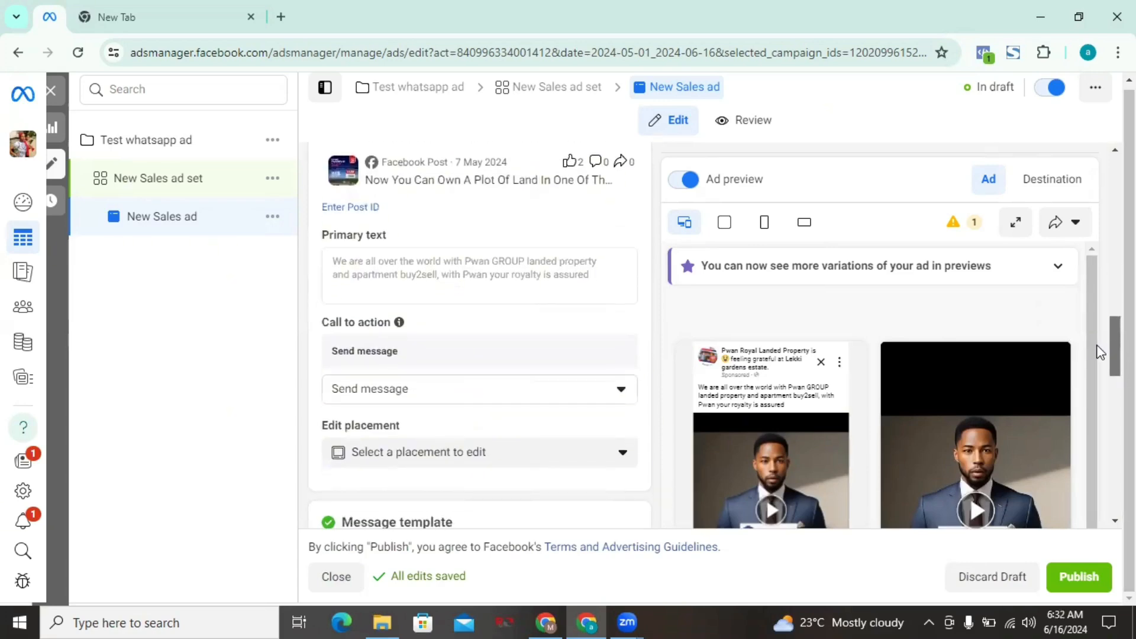
scroll(1099, 353, "down", 1)
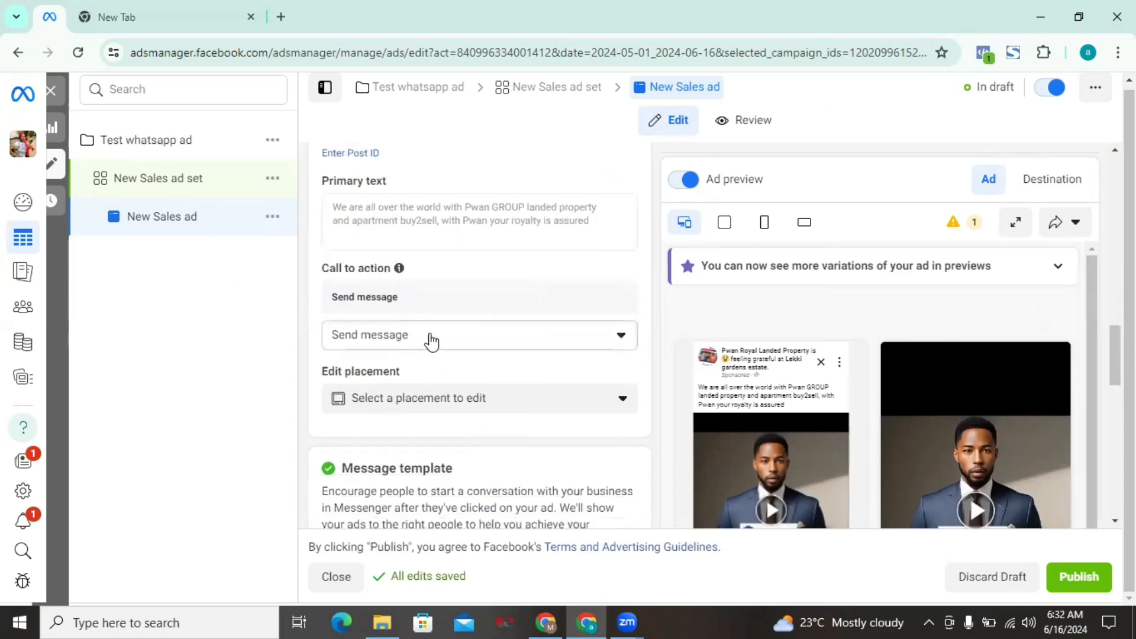
left_click(397, 339)
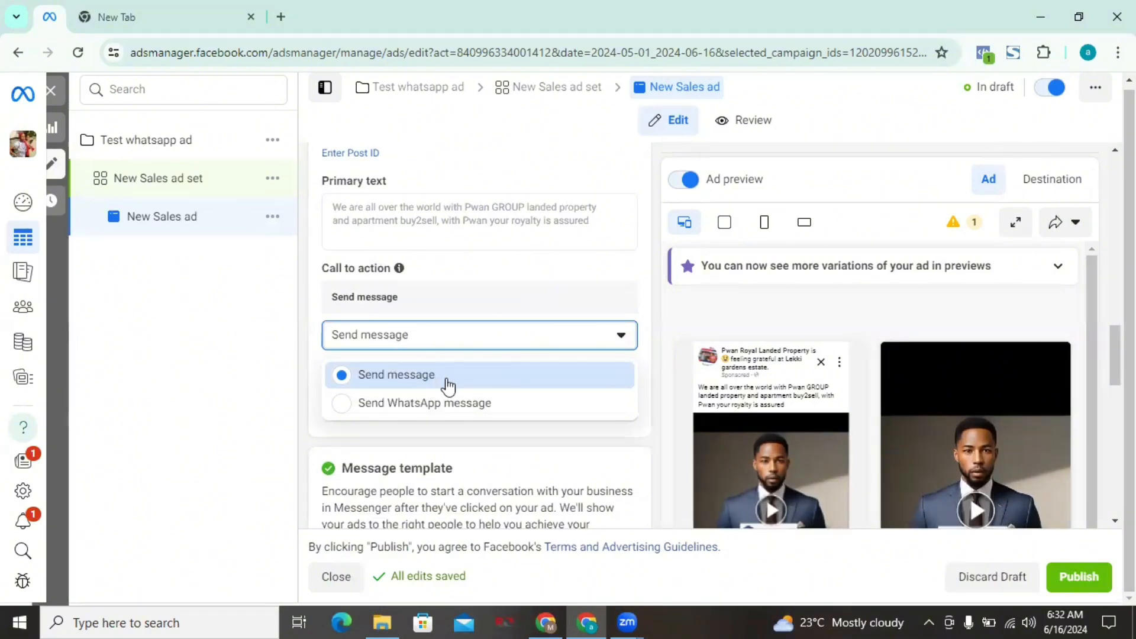
left_click(420, 401)
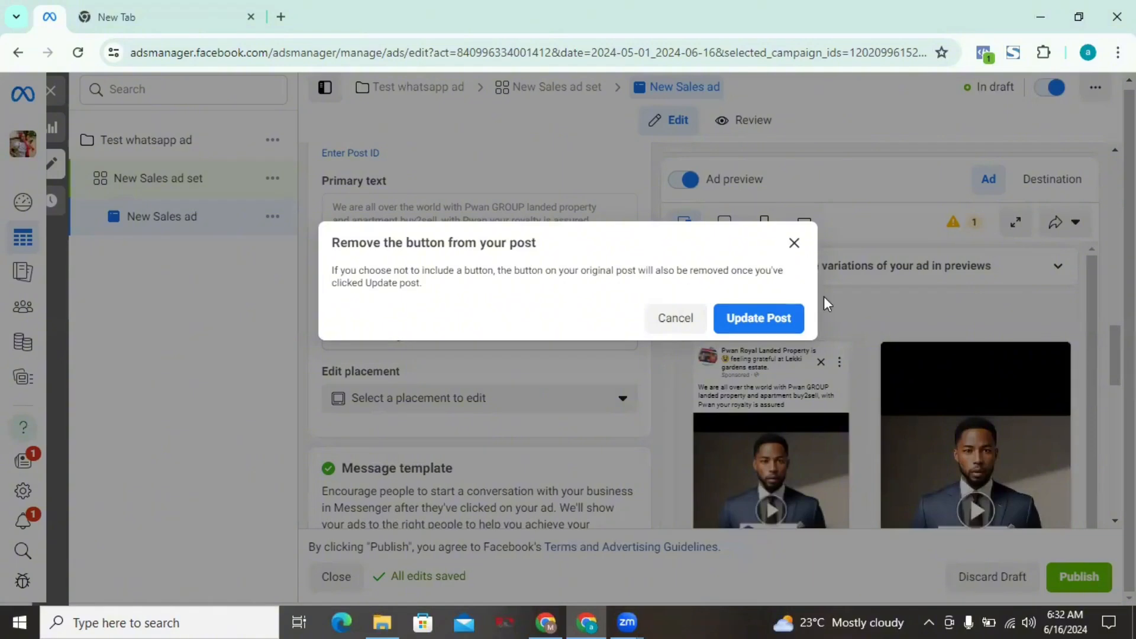
left_click(745, 320)
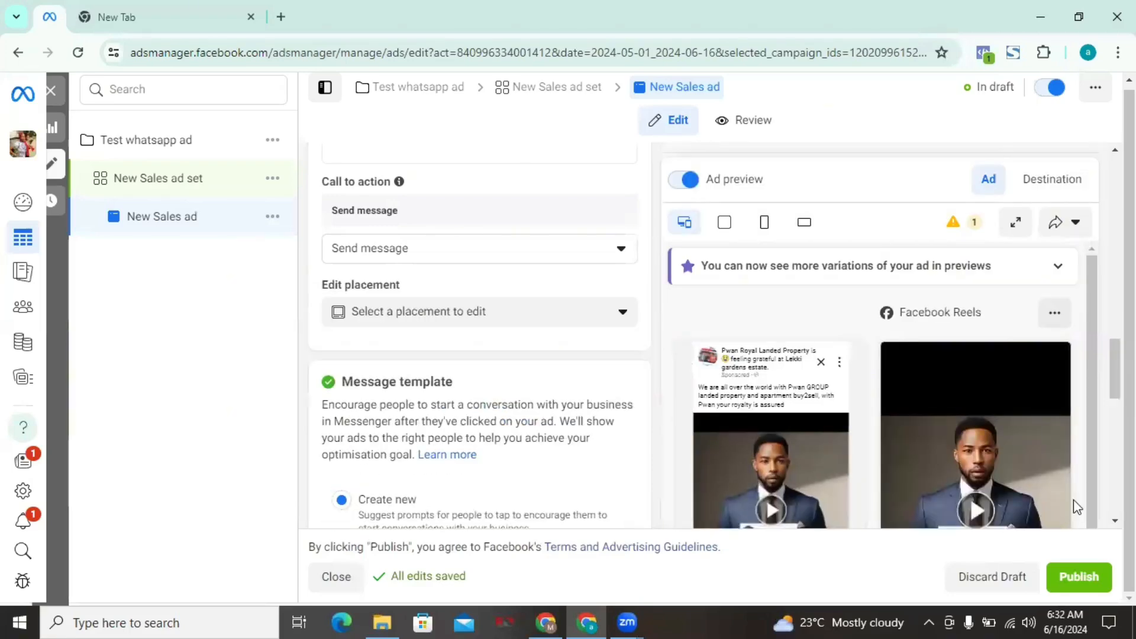
- Check the message template, tracking and ad preview, and switch the ad setup back to Create Ad
scroll(480, 332, "down", 10)
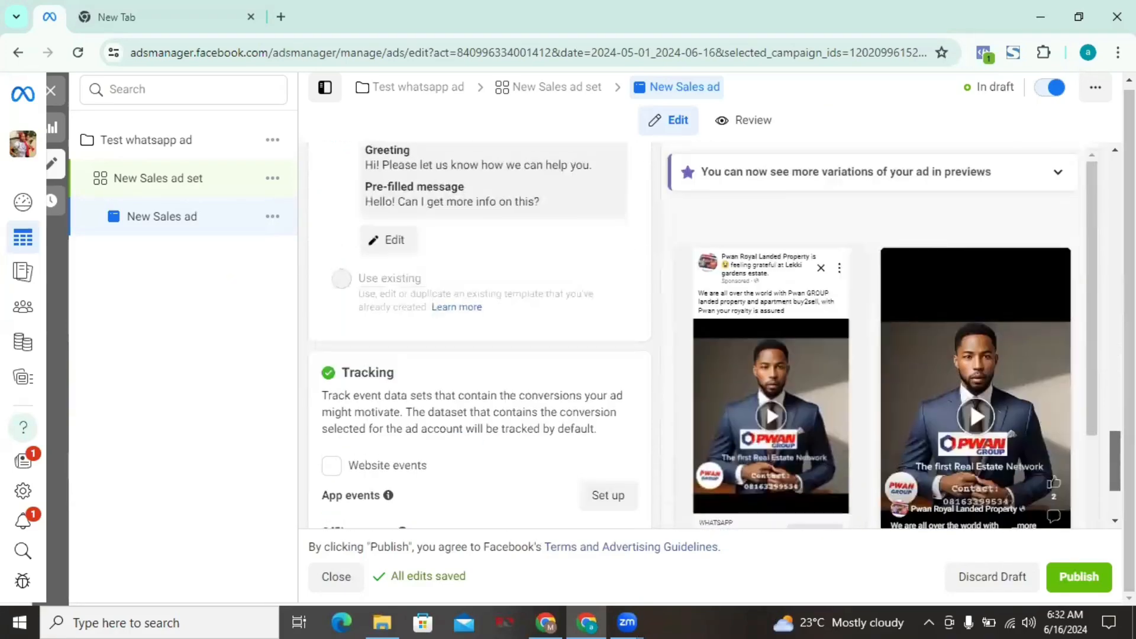
left_click_drag(1115, 470, 1114, 479)
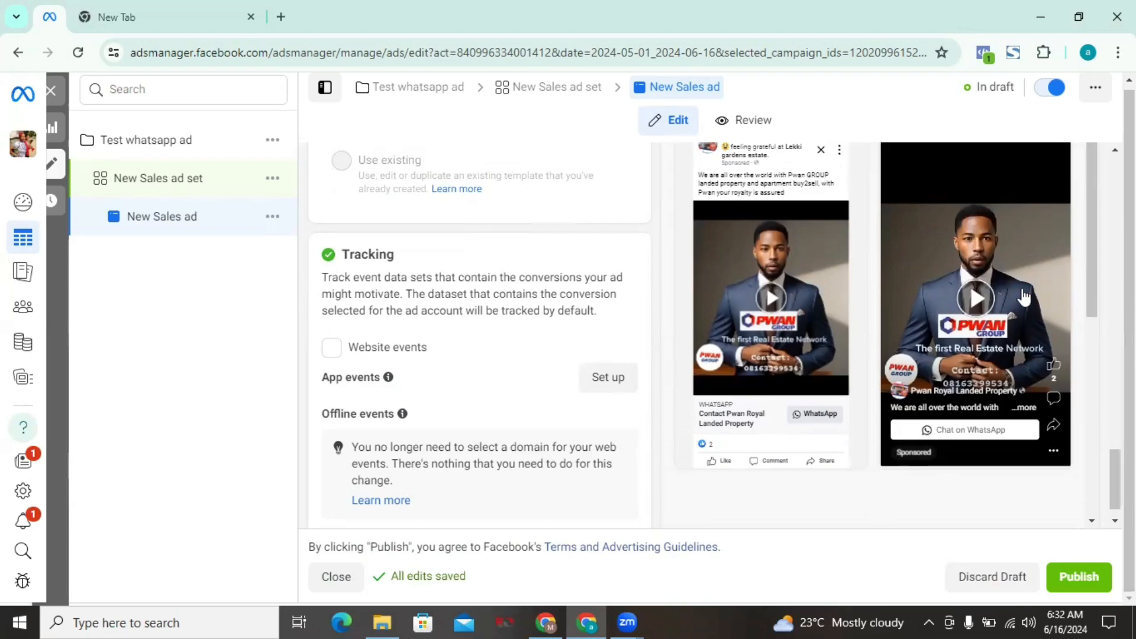
left_click_drag(1114, 479, 1114, 282)
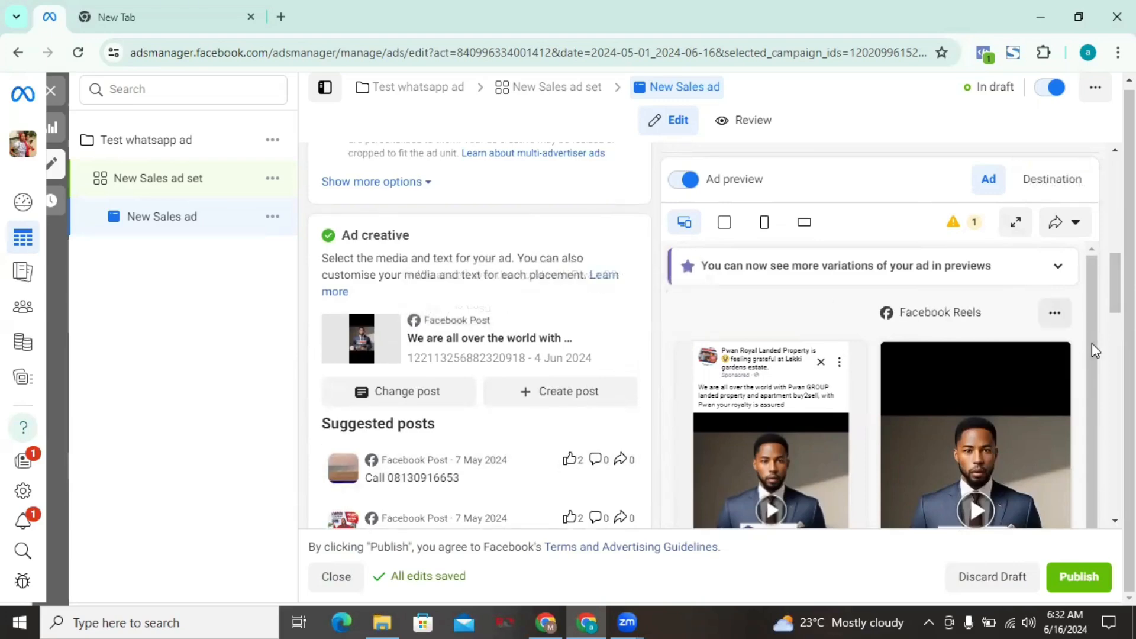
scroll(549, 454, "up", 6)
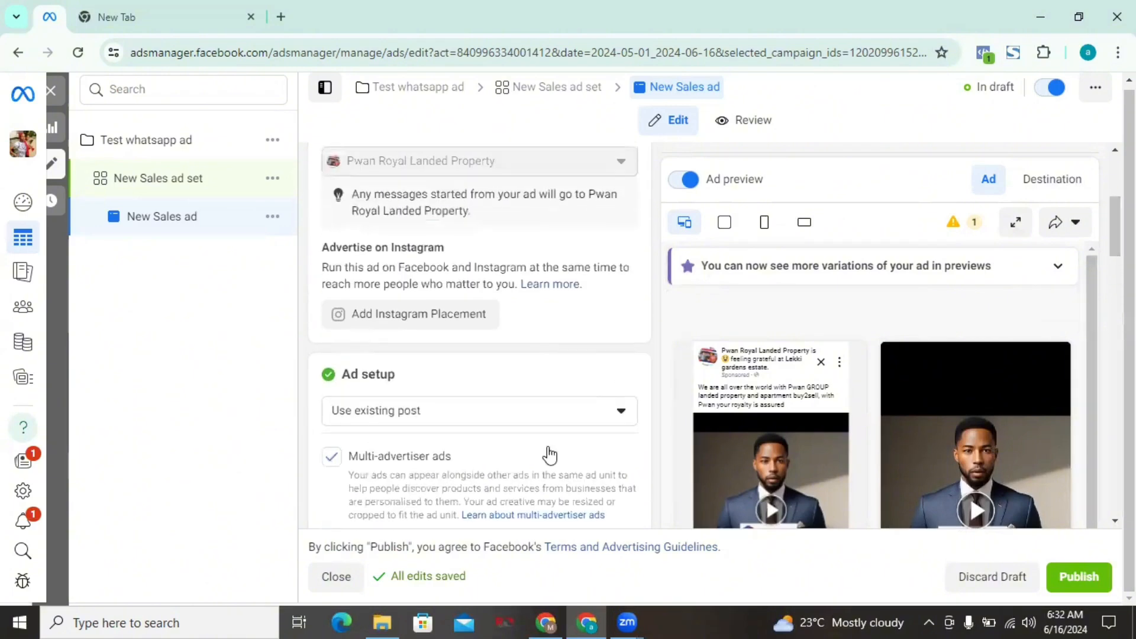
left_click(504, 419)
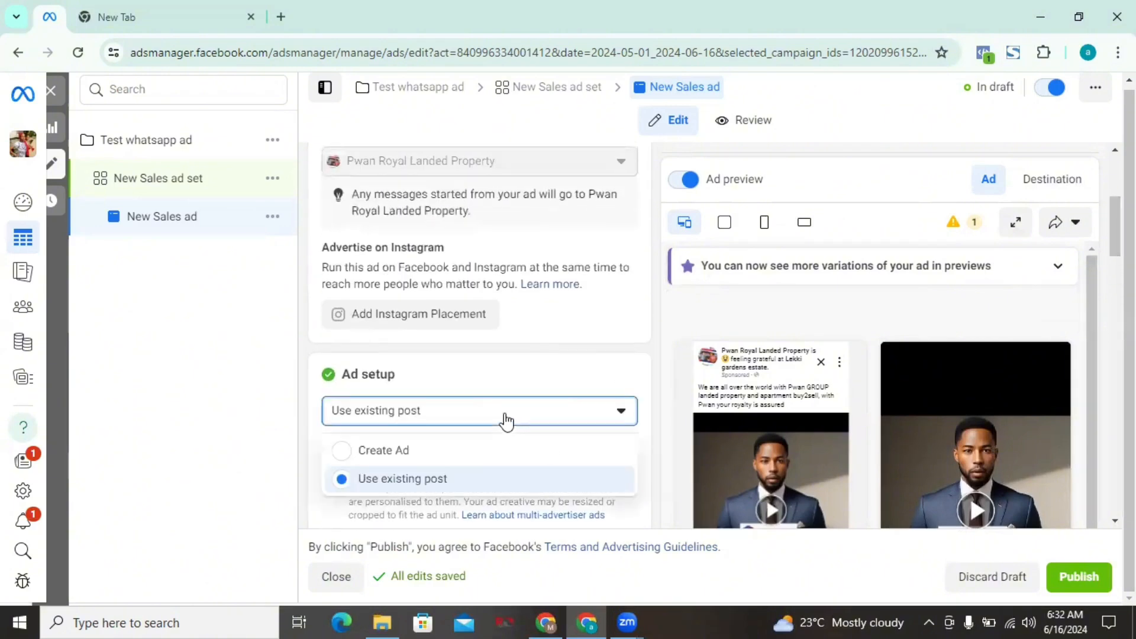
left_click(438, 455)
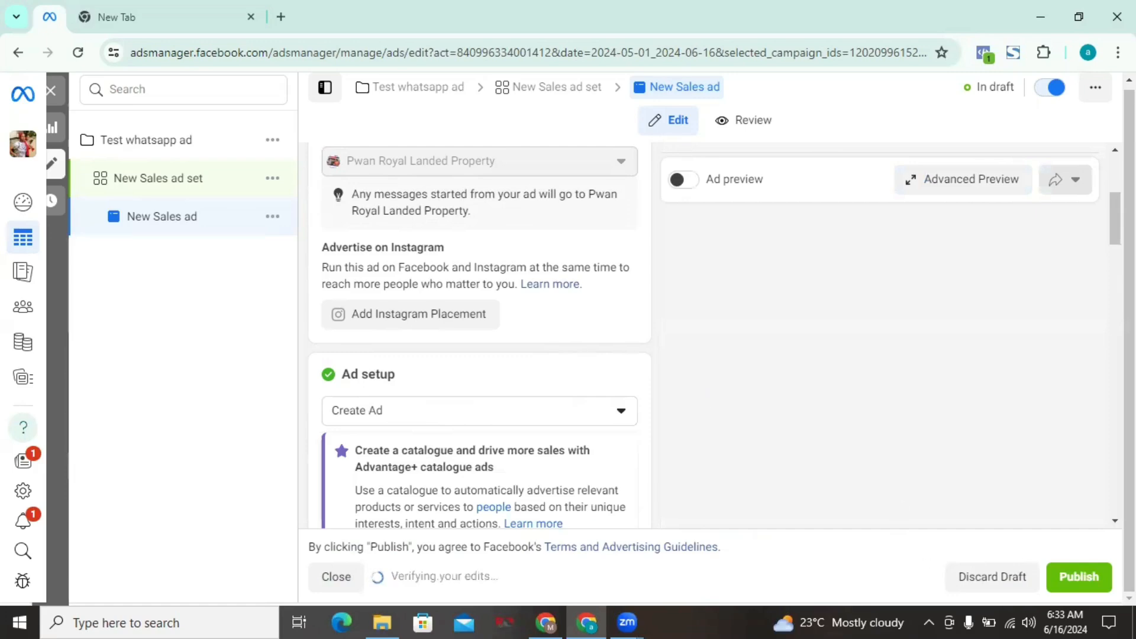
- Browse the account videos available as media for the new ad, and close the media selection
scroll(479, 331, "down", 10)
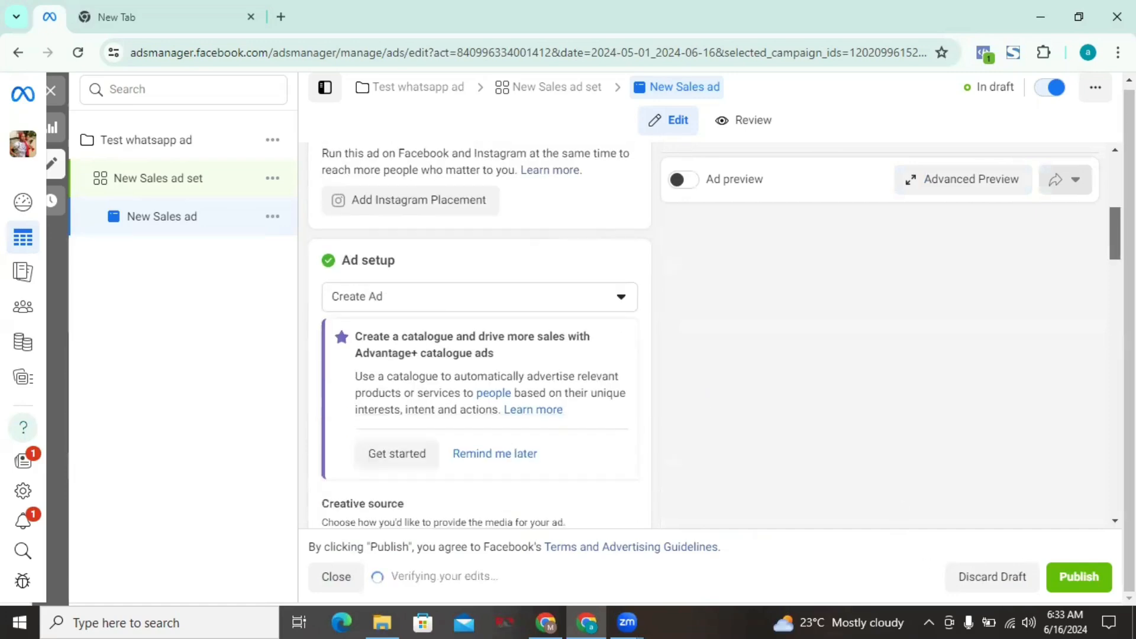
scroll(459, 282, "down", 5)
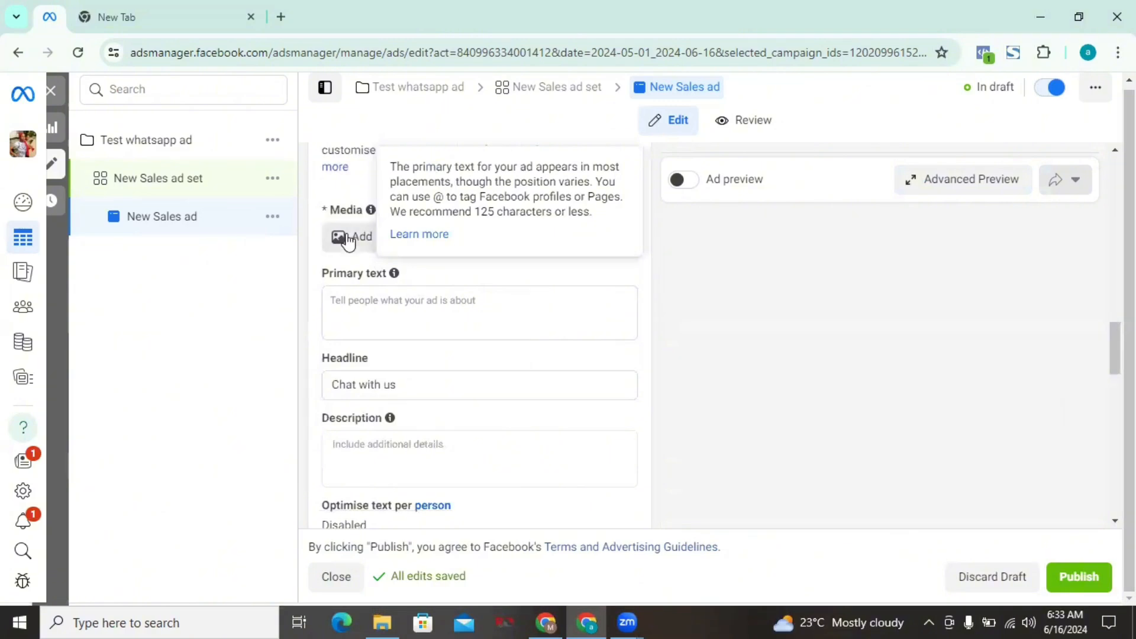
left_click(360, 238)
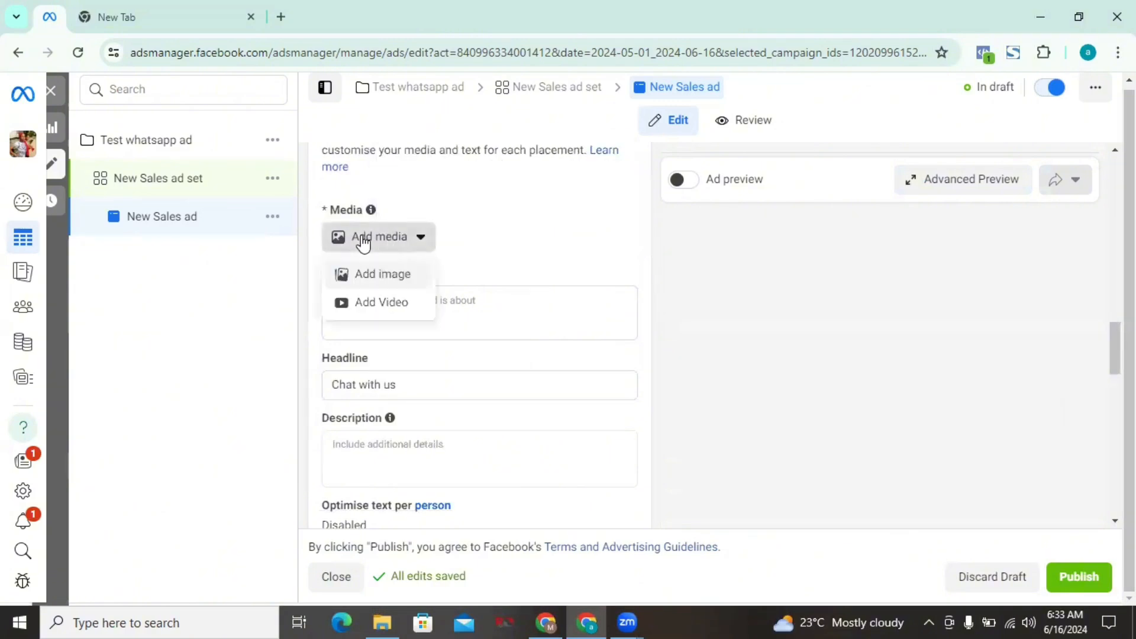
left_click(382, 303)
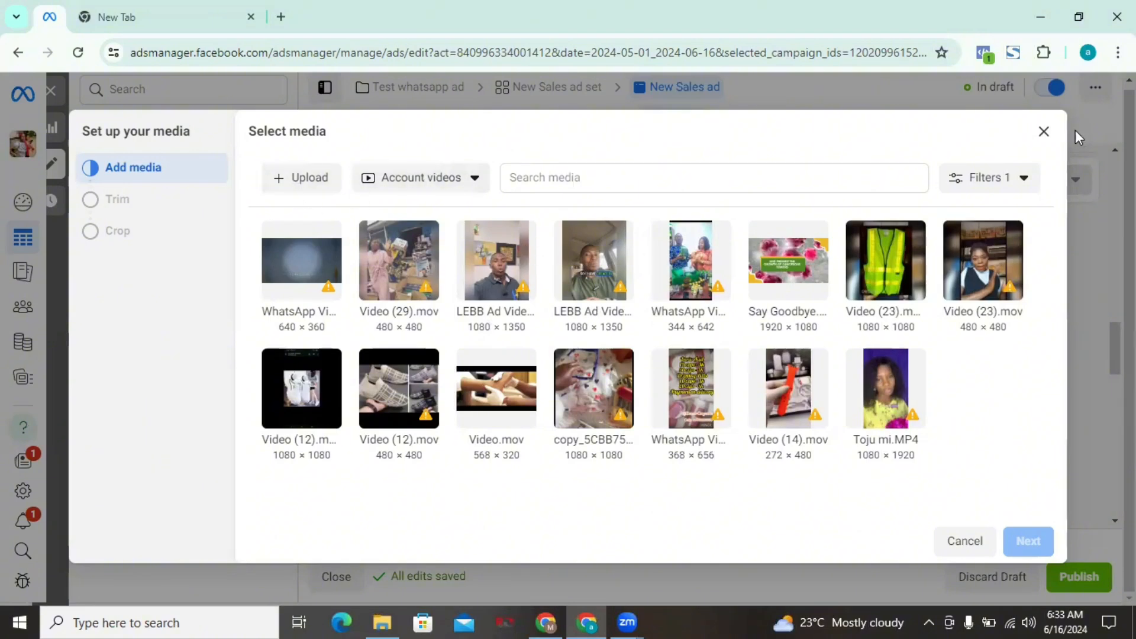
left_click(1043, 132)
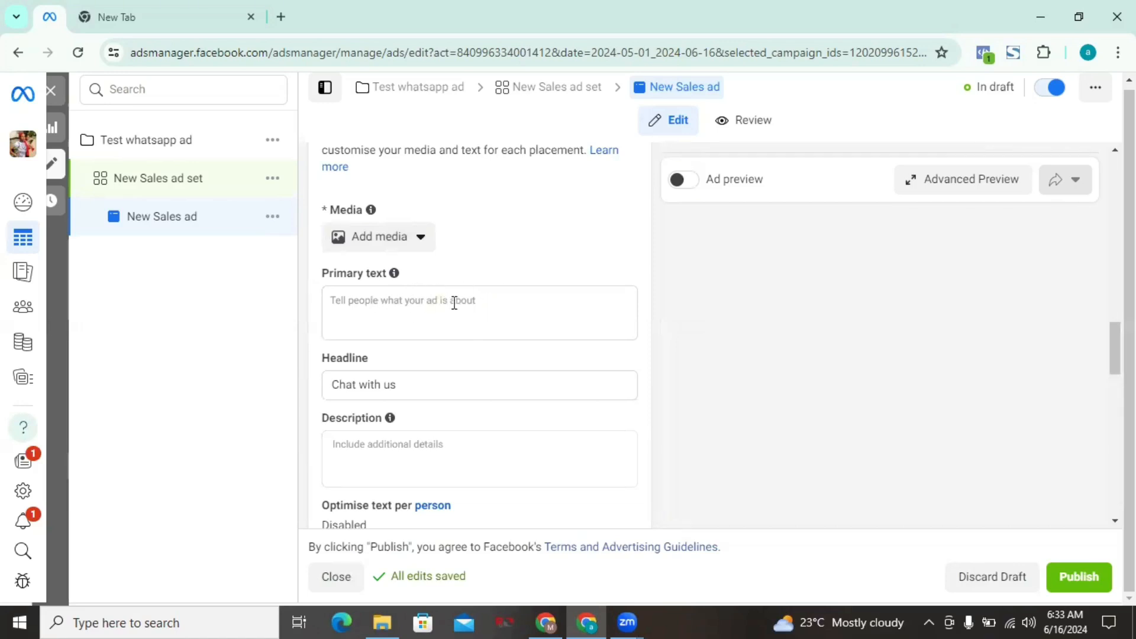
- Review the ad's primary text, headline, description and call to action fields, along with its message template and tracking sections
left_click(401, 303)
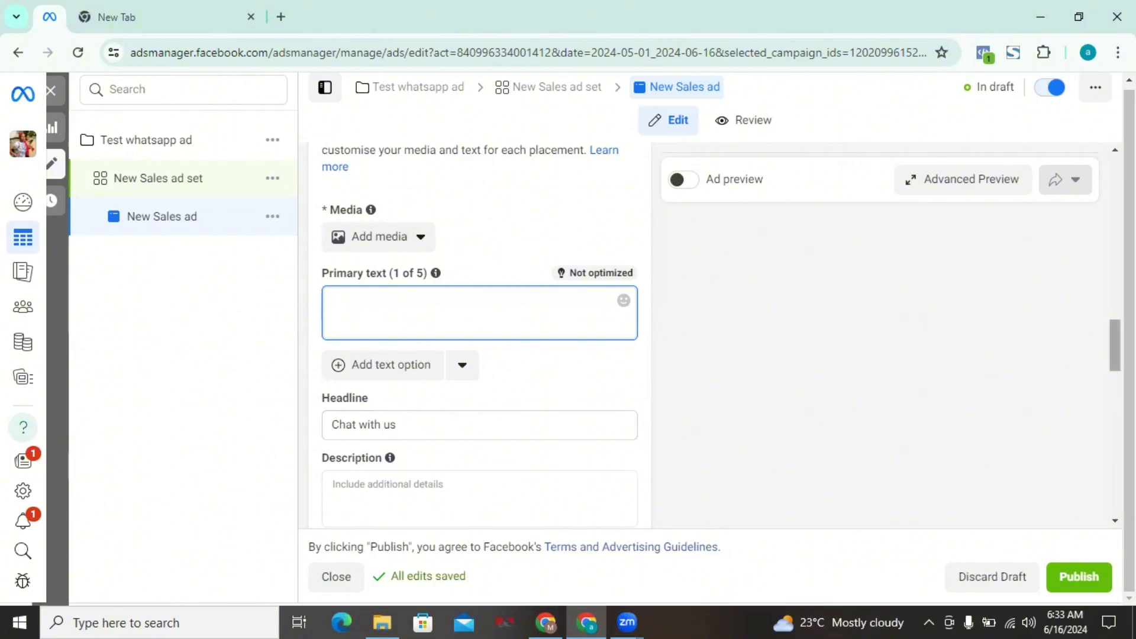
scroll(479, 331, "down", 8)
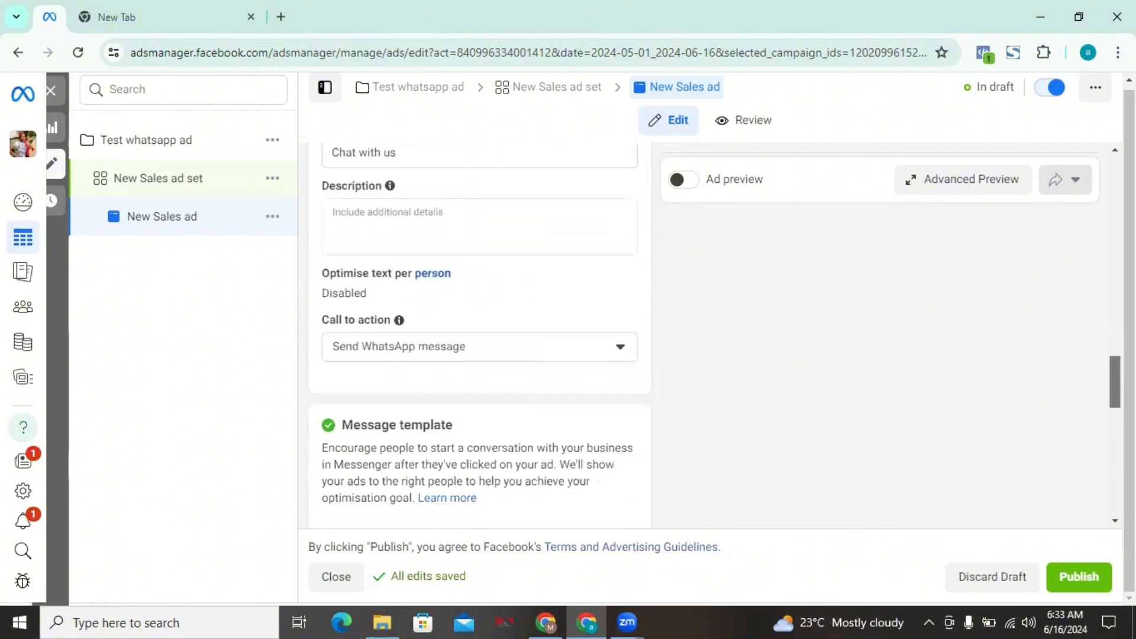
scroll(479, 331, "down", 6)
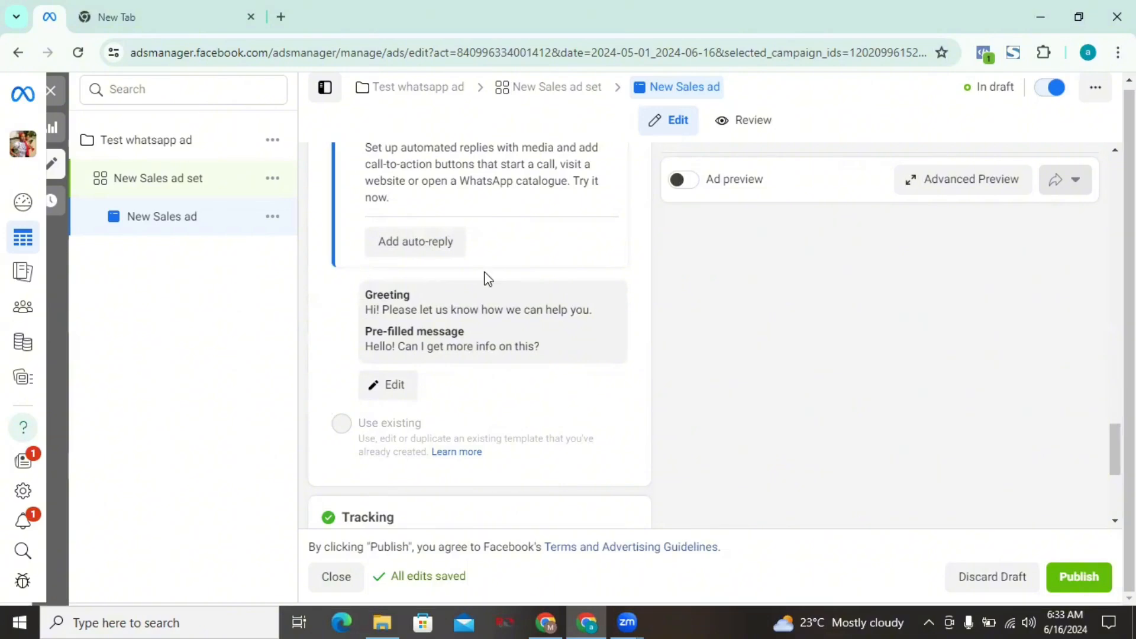
scroll(1115, 449, "down", 1)
scroll(479, 331, "down", 5)
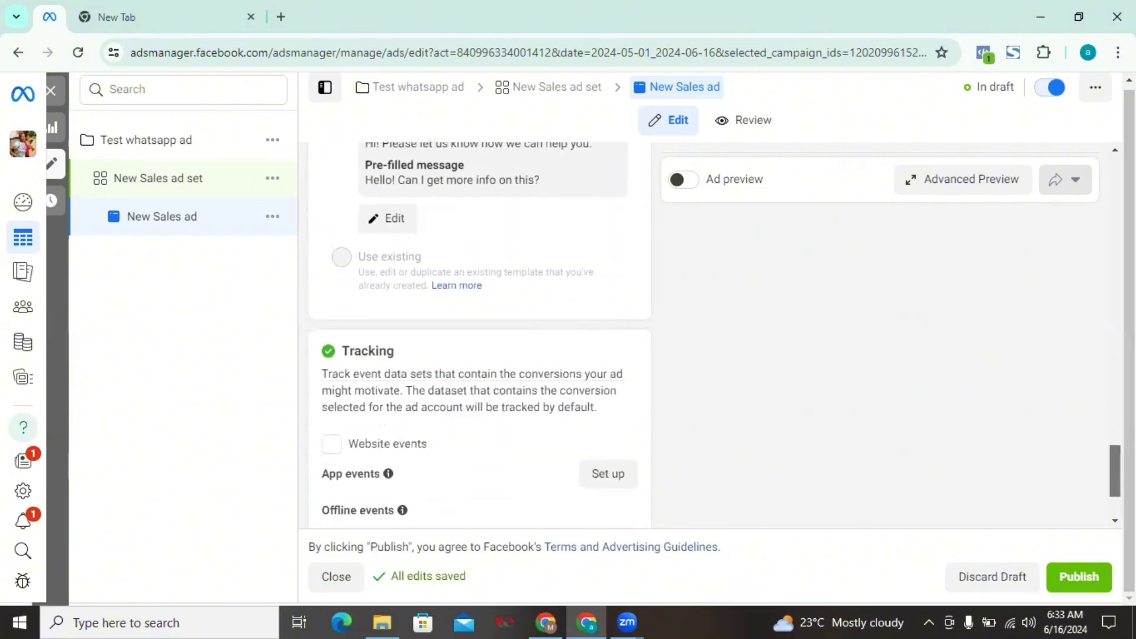
scroll(479, 331, "up", 15)
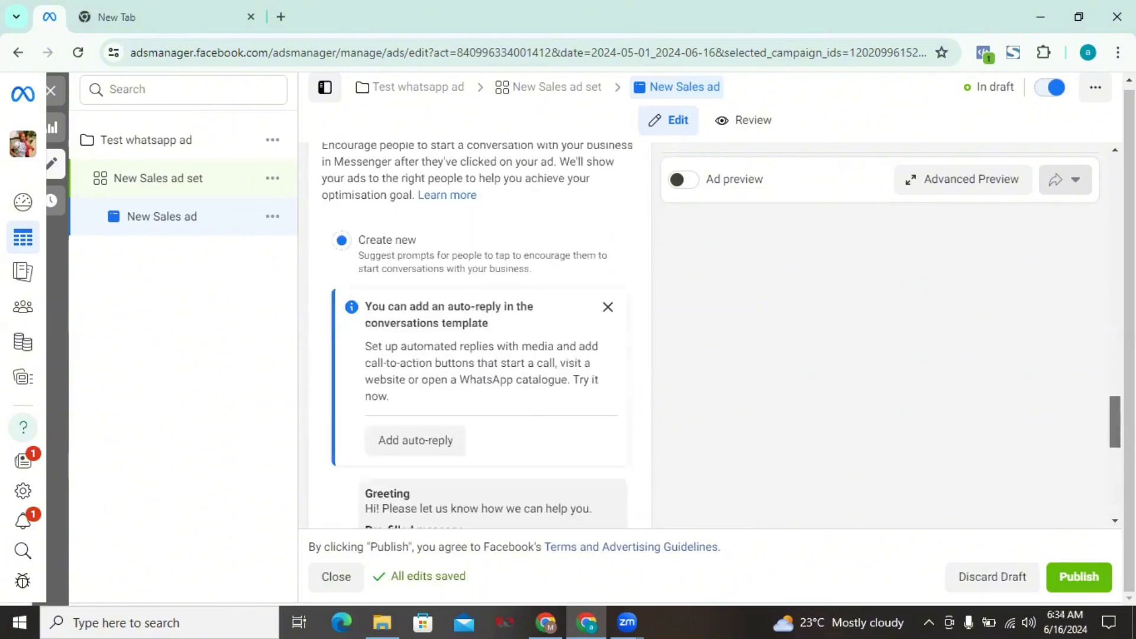
scroll(479, 331, "up", 8)
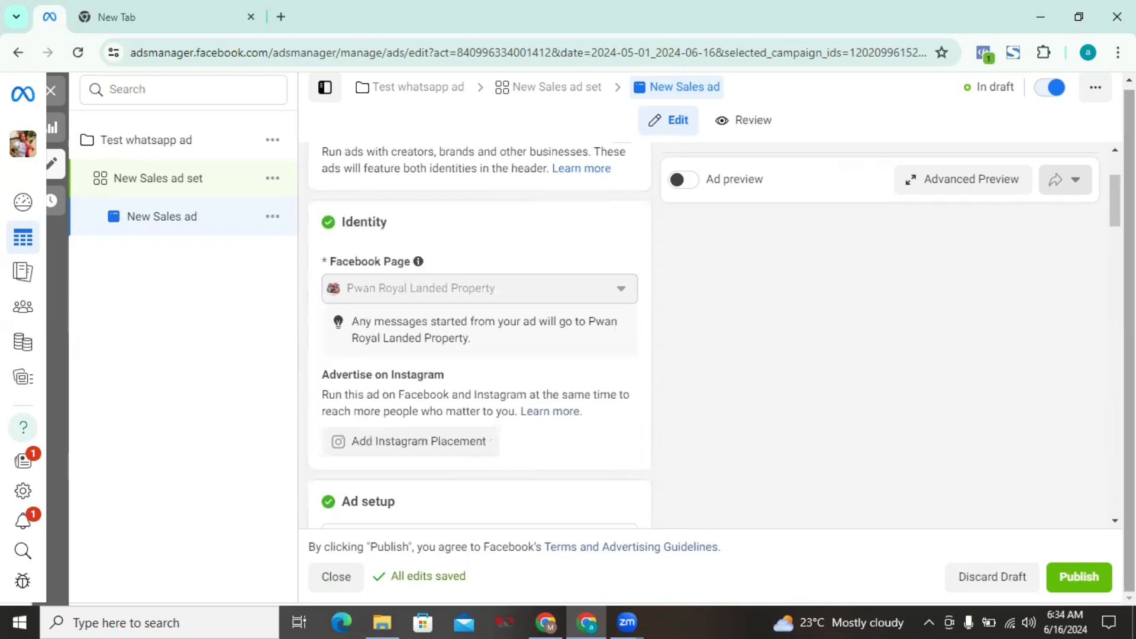